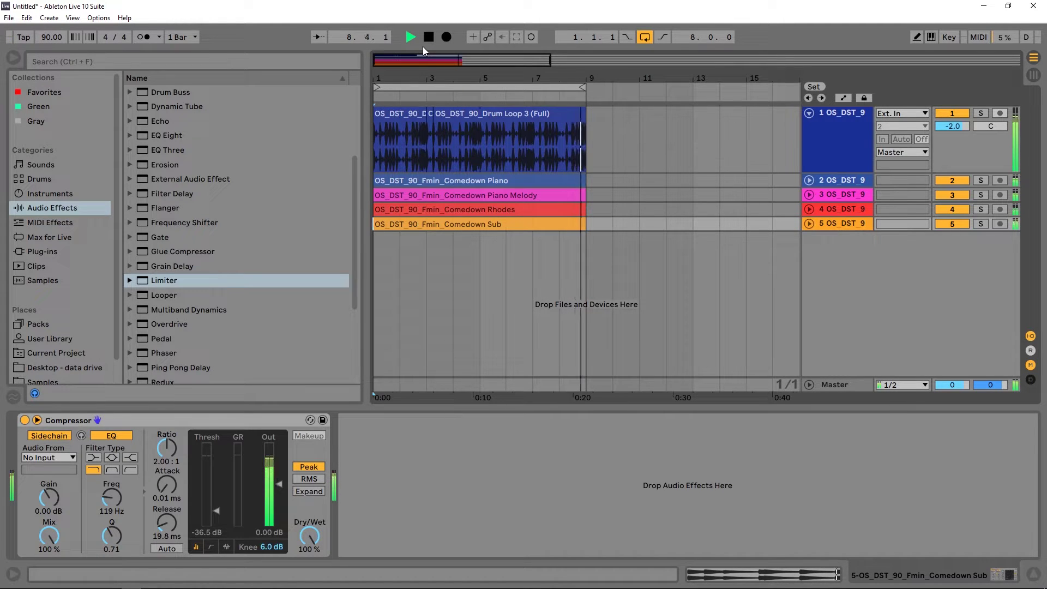
# Copy the opening drum-loop section (bars 1–3) and paste it at bar 10.
pyautogui.press('space')
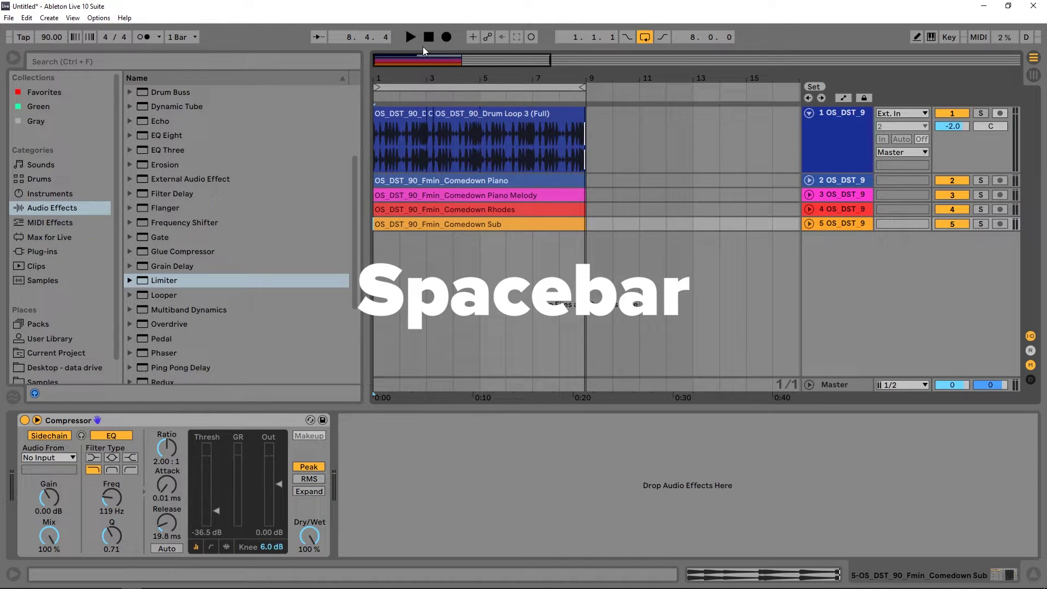
pyautogui.press('space')
pyautogui.press('space')
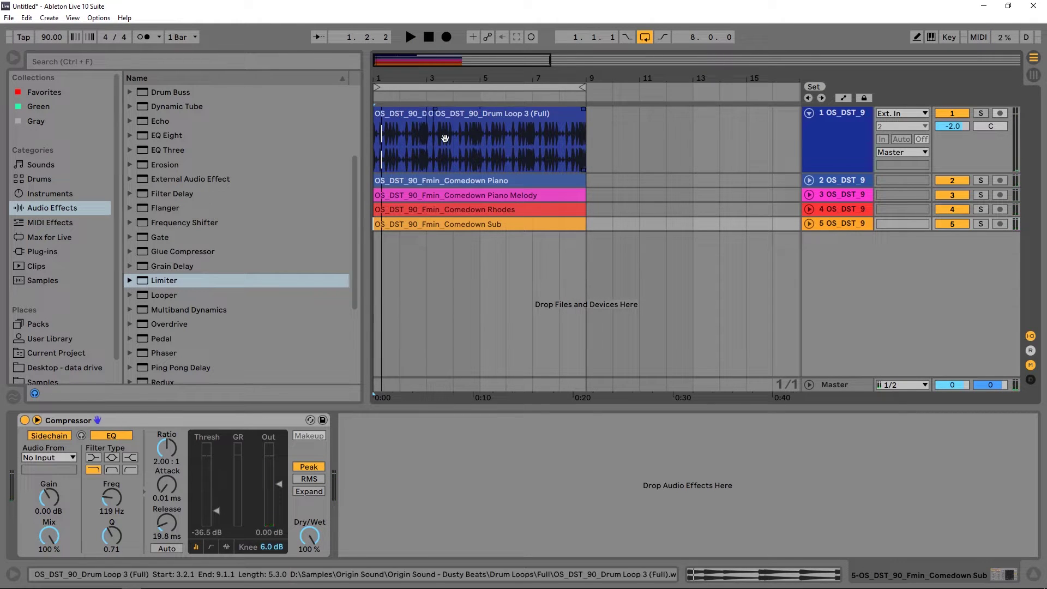
pyautogui.click(416, 135)
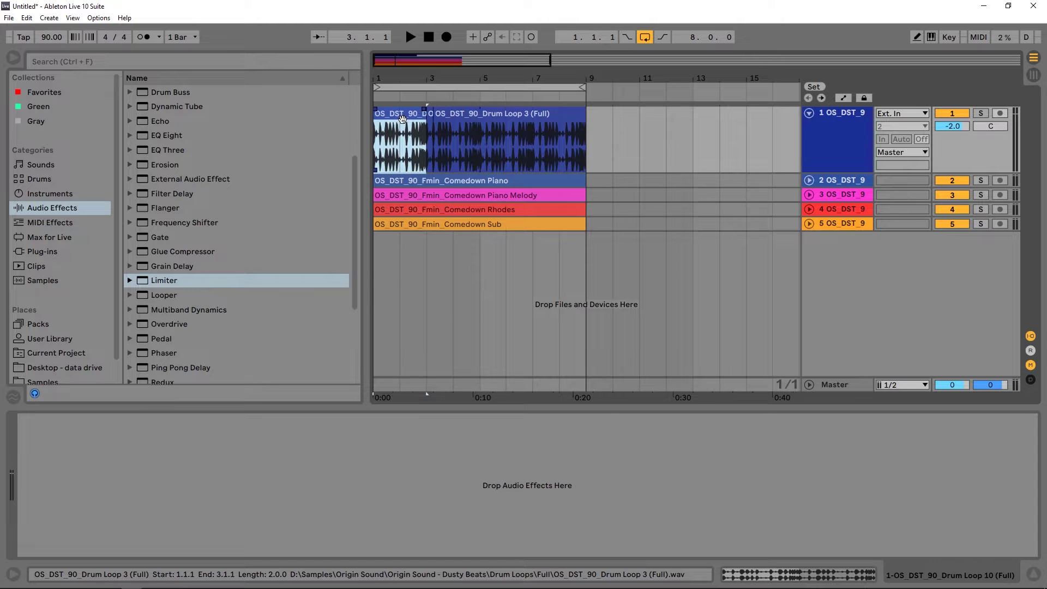
pyautogui.hotkey('ctrl', 'c')
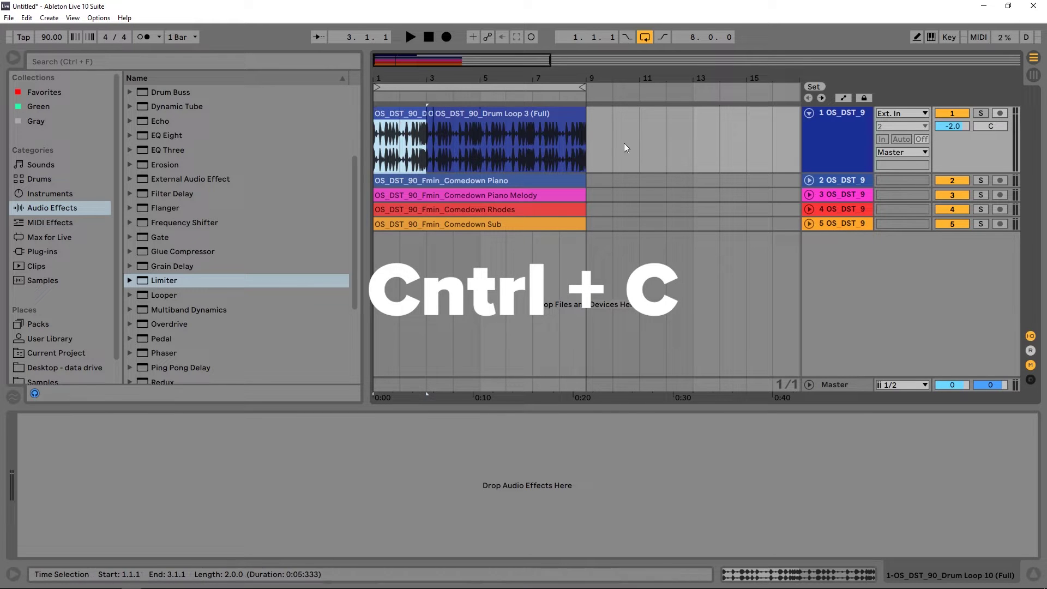
pyautogui.click(604, 156)
pyautogui.hotkey('ctrl', 'v')
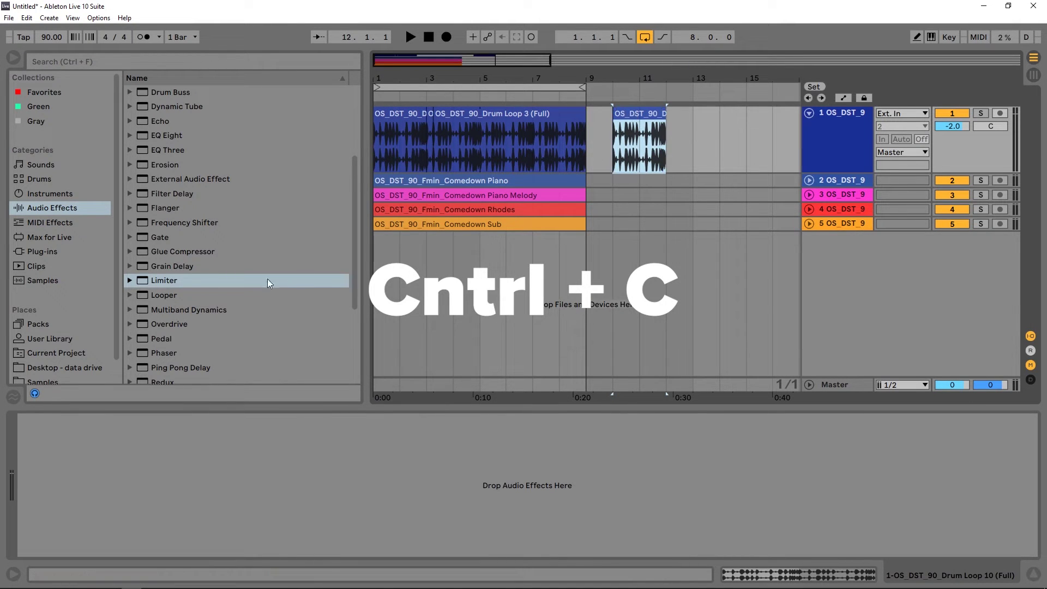
# Add a Limiter to the drum track, paste a second copy, then cut and undo it.
pyautogui.moveTo(163, 281); pyautogui.dragTo(199, 467)
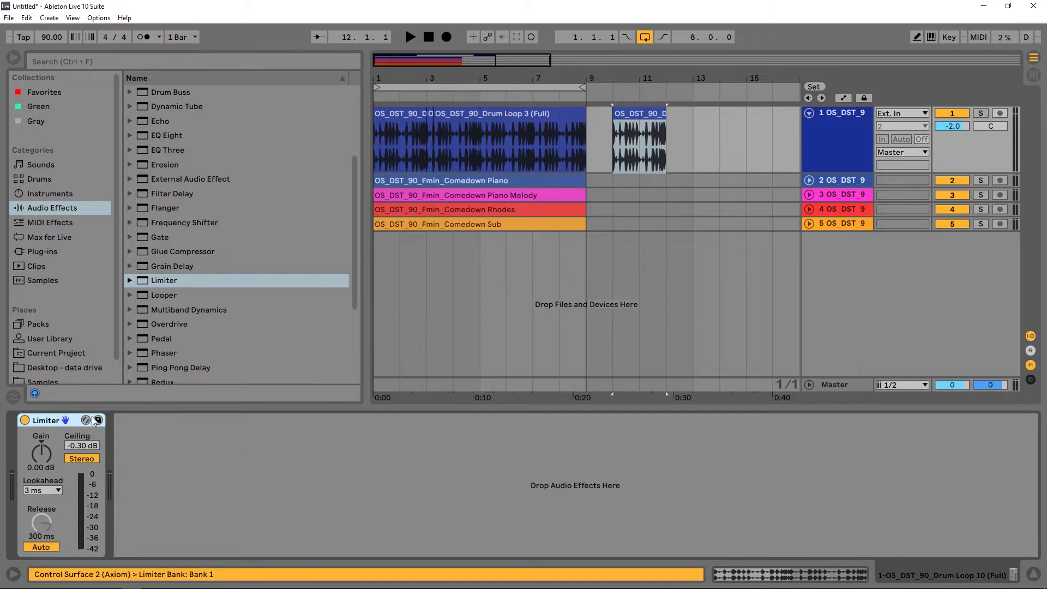
pyautogui.hotkey('ctrl', 'v')
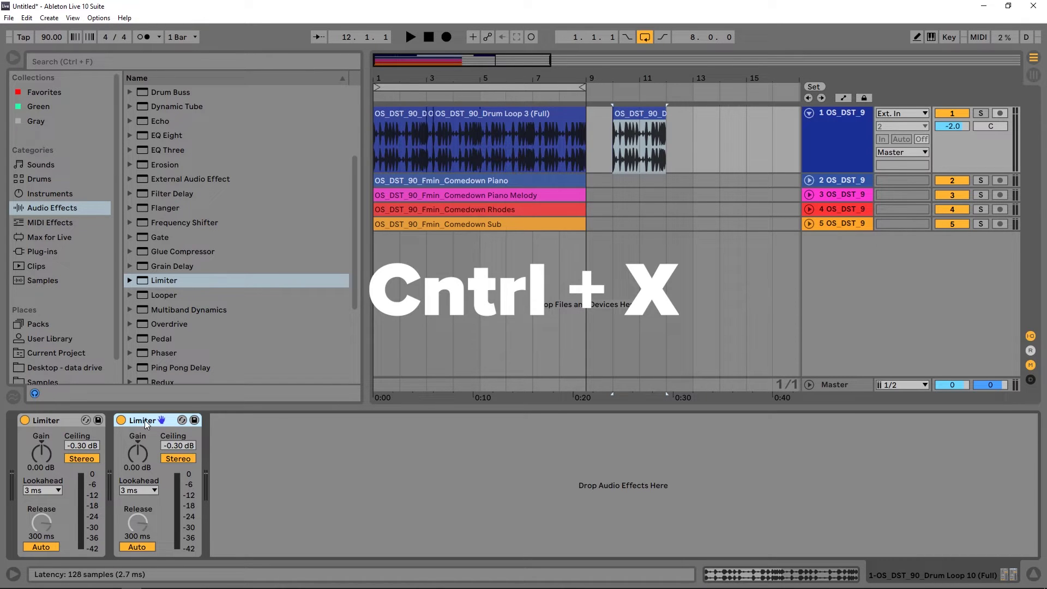
pyautogui.hotkey('ctrl', 'x')
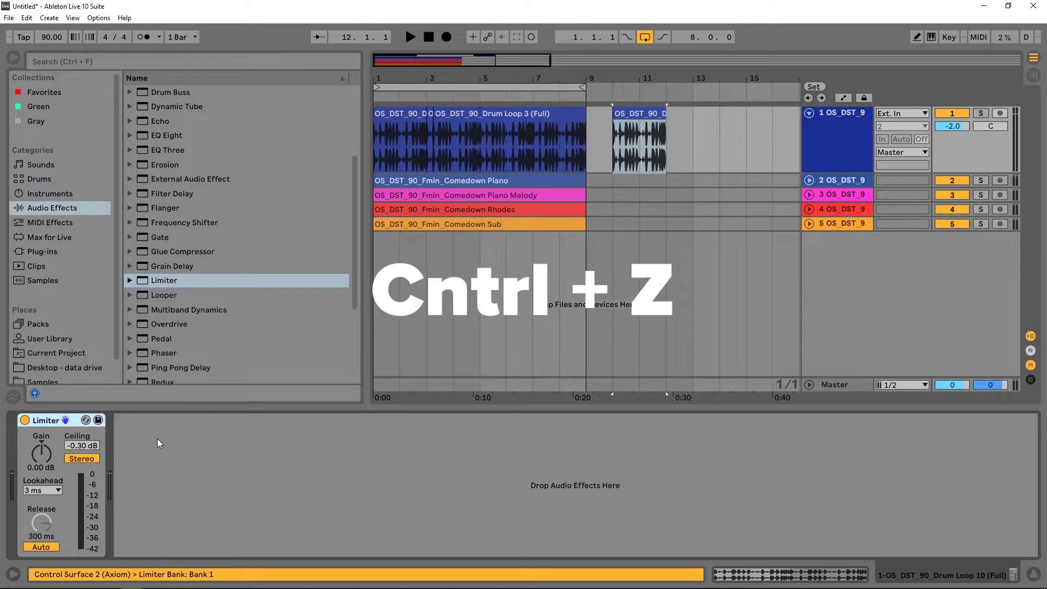
pyautogui.hotkey('ctrl', 'z')
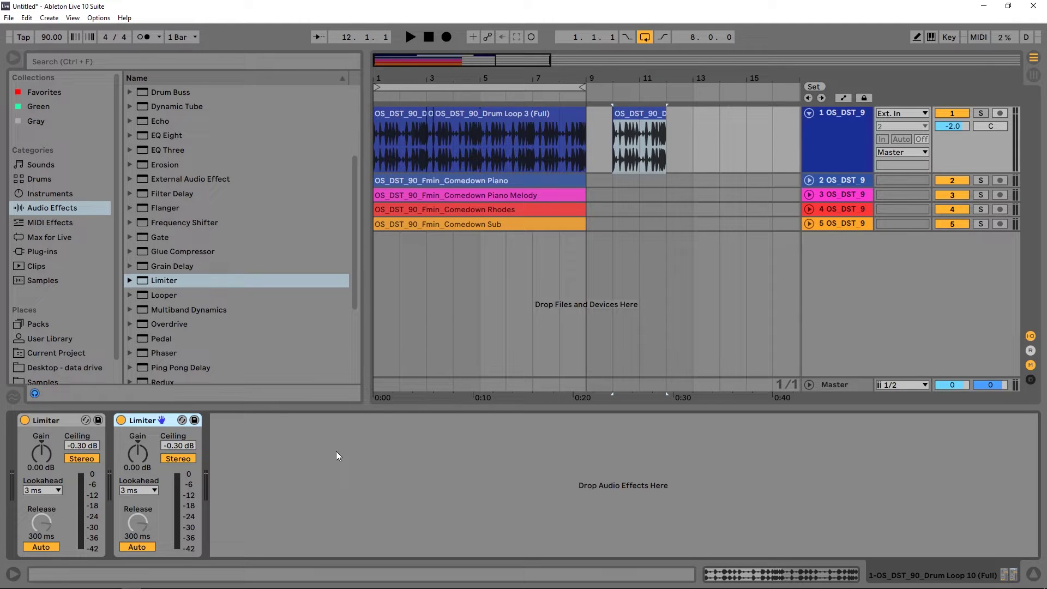
# Duplicate the Limiter and Ctrl-drag a copy to make four, then select the second through fourth.
pyautogui.hotkey('ctrl', 'd')
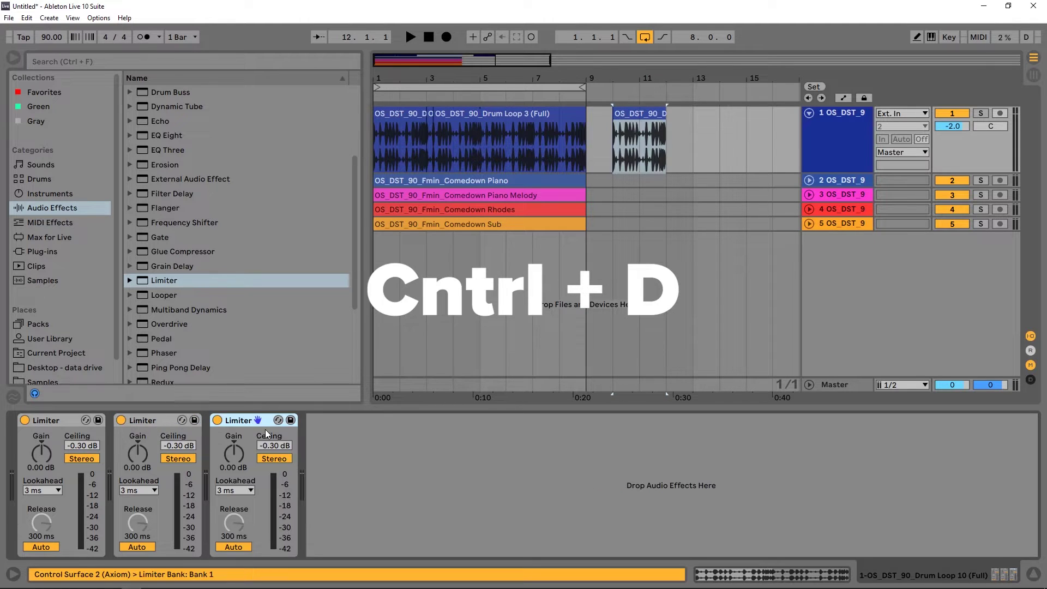
pyautogui.moveTo(240, 420); pyautogui.dragTo(384, 435)
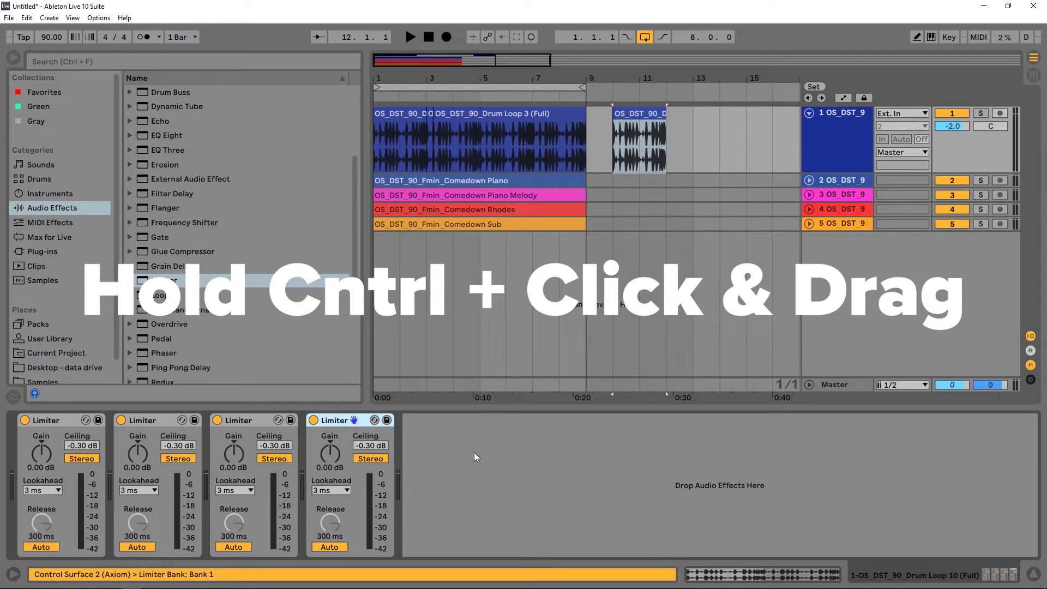
pyautogui.click(168, 424)
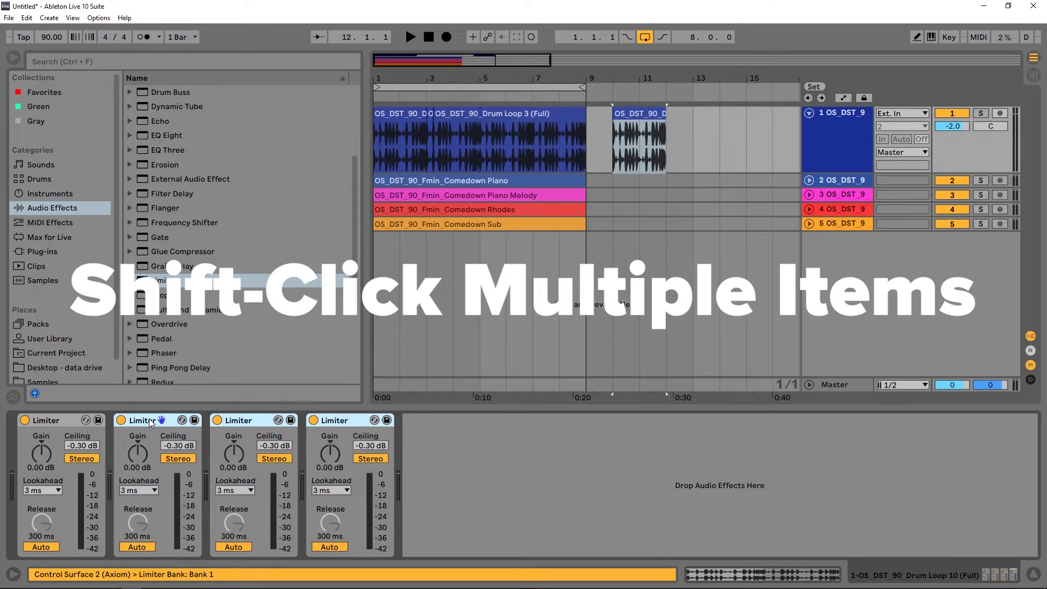
pyautogui.click(349, 421)
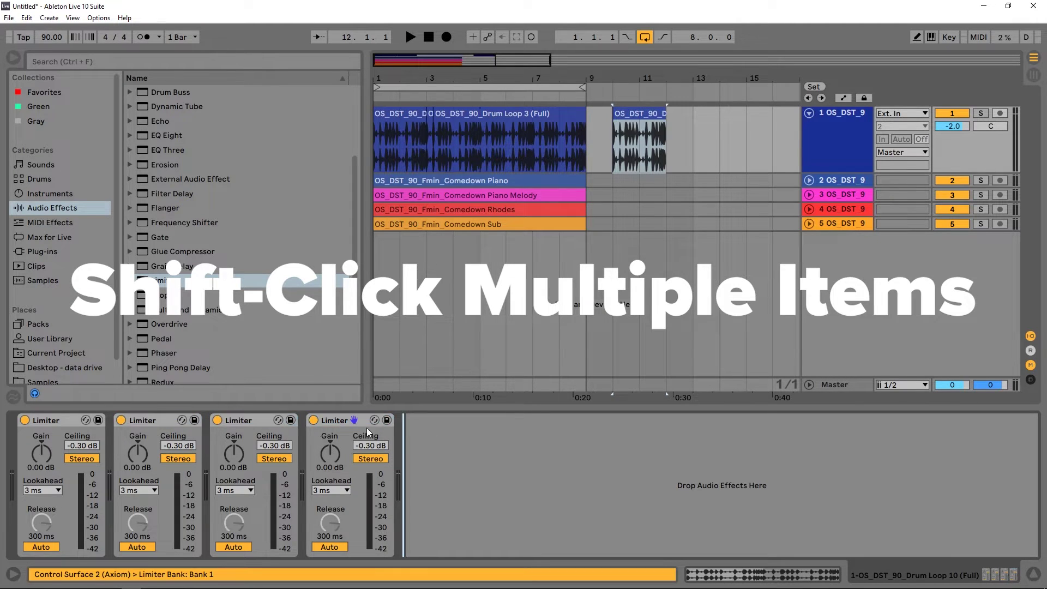
# Practise selecting the four Limiters one at a time and as a range.
pyautogui.keyDown('shift'); pyautogui.click(67, 420); pyautogui.keyUp('shift')
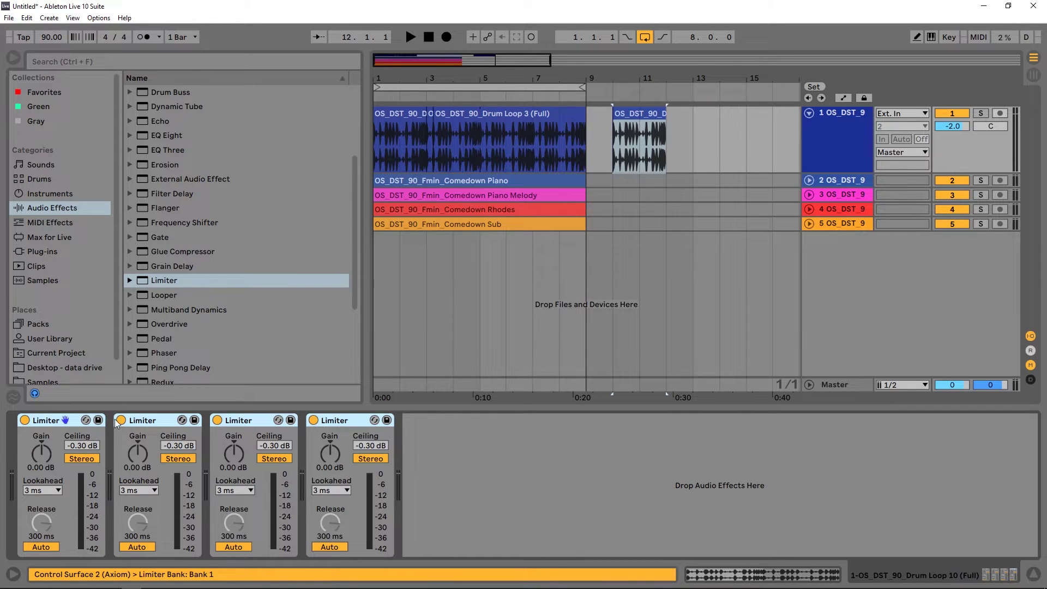
pyautogui.click(343, 421)
pyautogui.click(171, 423)
pyautogui.click(55, 421)
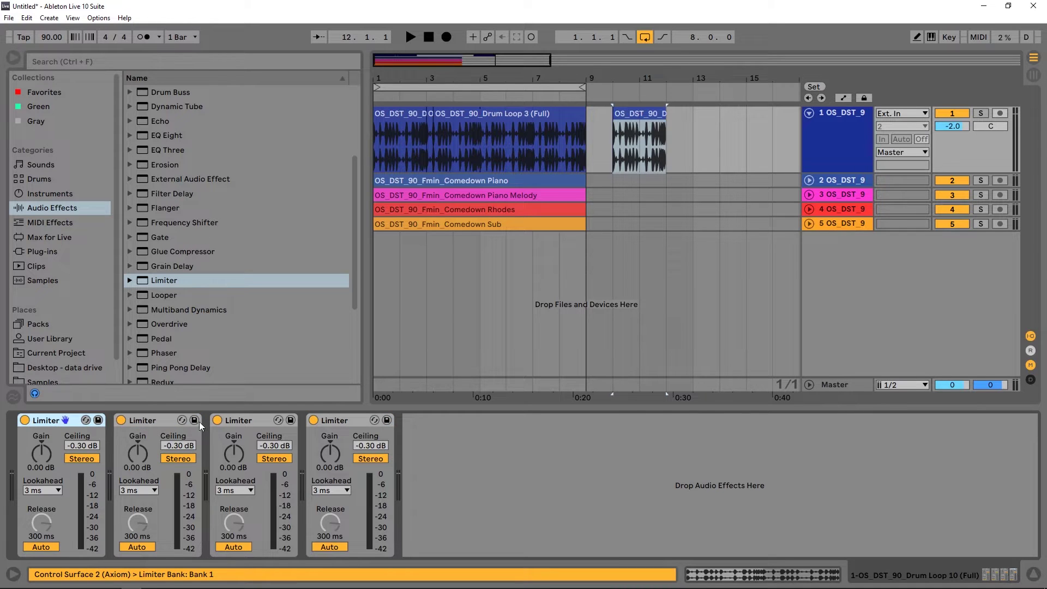
pyautogui.click(229, 421)
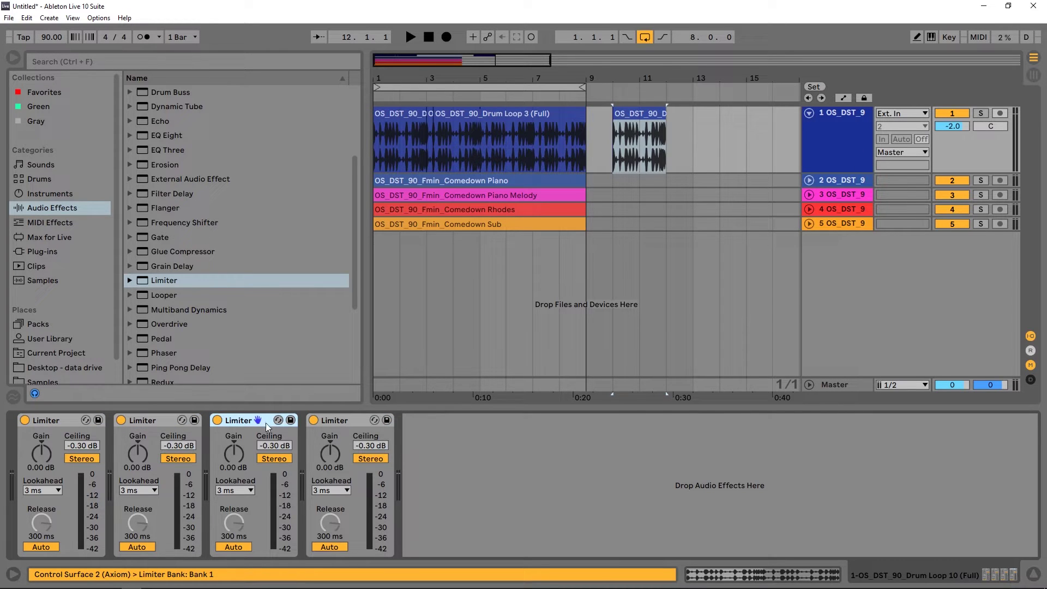
pyautogui.click(349, 422)
pyautogui.click(165, 423)
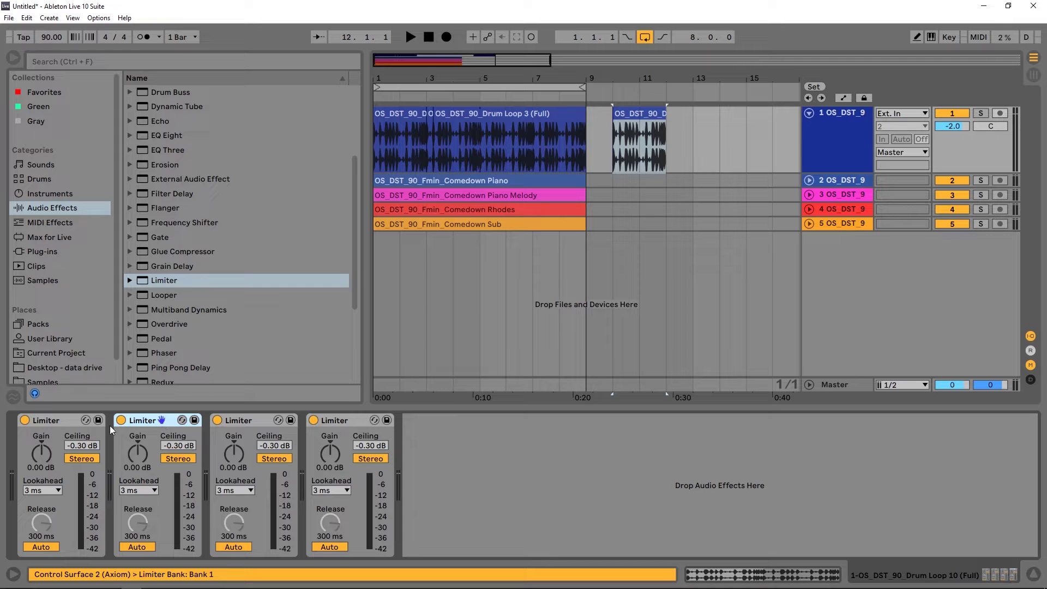
pyautogui.click(74, 424)
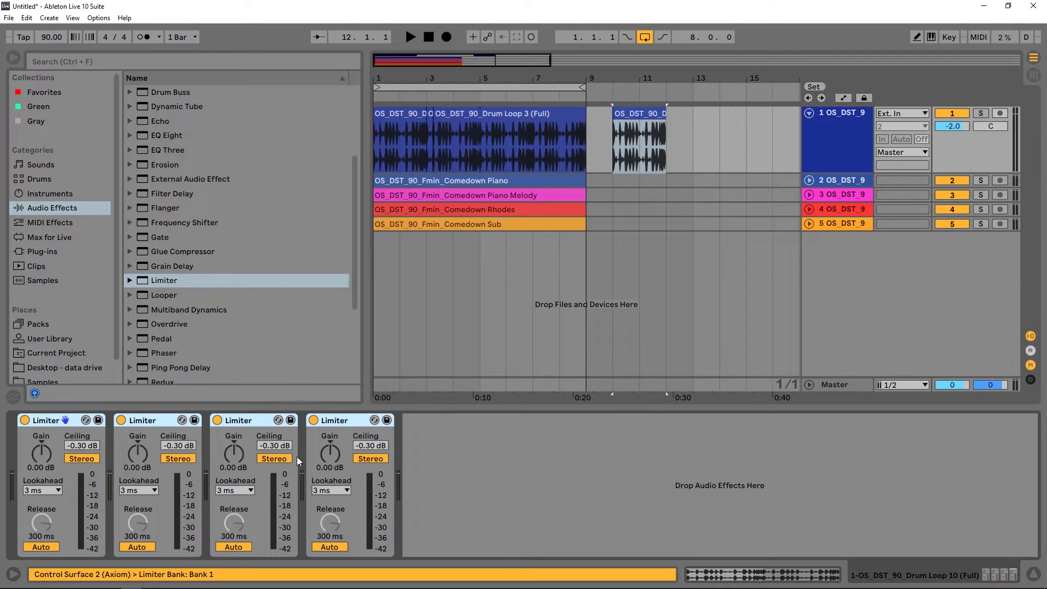
pyautogui.click(329, 438)
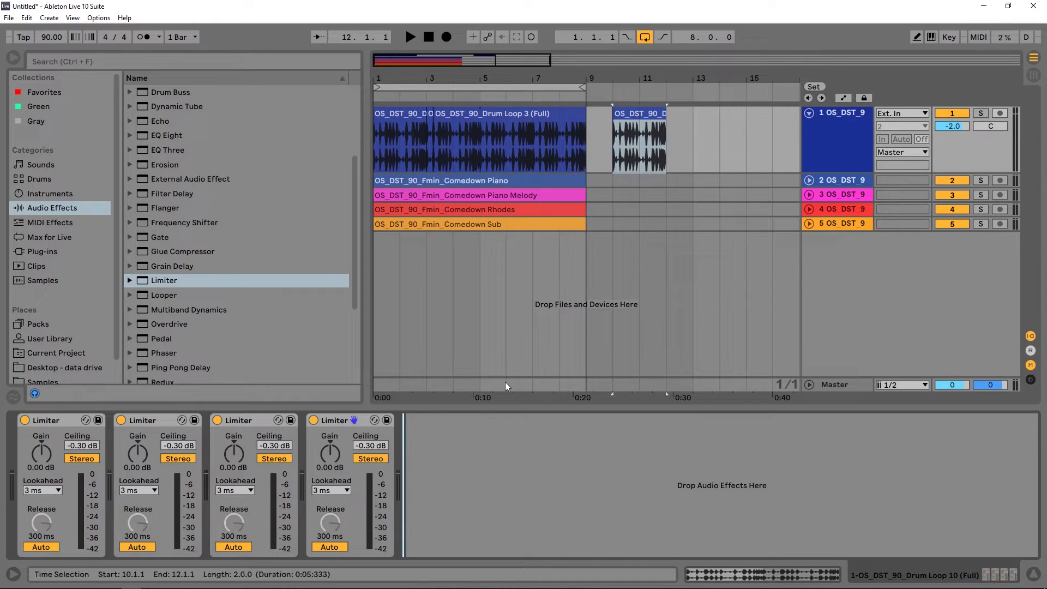
# Rename tracks 1–3 to 'drums', 'piano' and 'piano mel' using Ctrl+R and Tab.
pyautogui.click(830, 143)
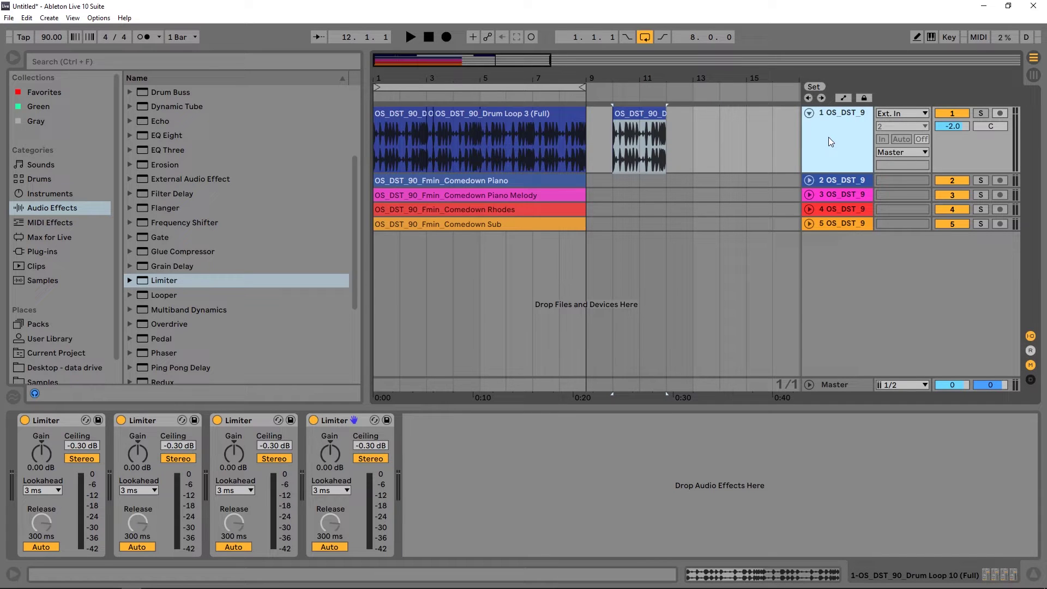
pyautogui.hotkey('ctrl', 'r')
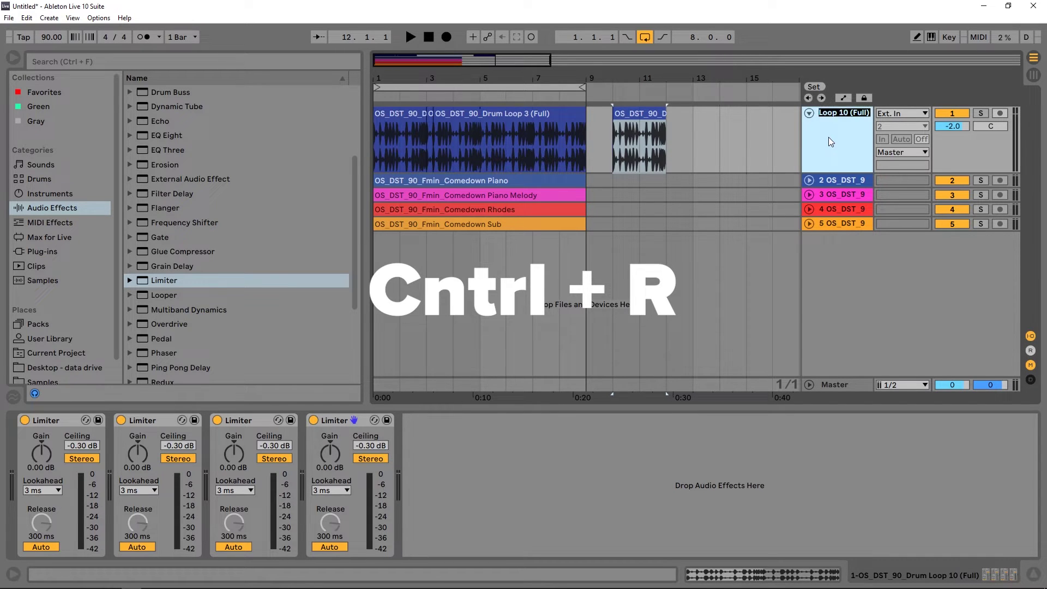
pyautogui.write('drums')
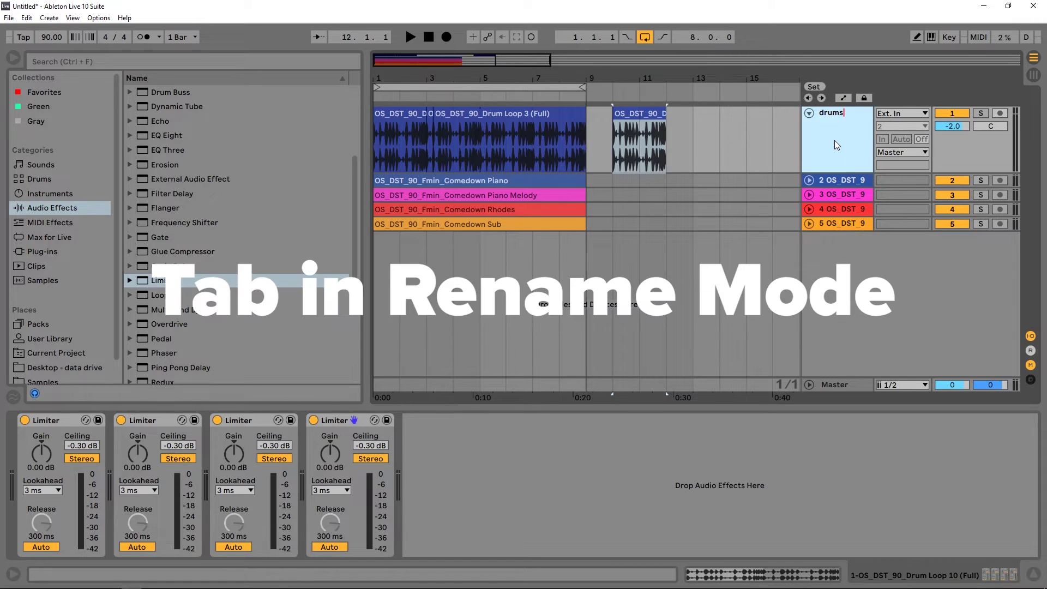
pyautogui.press('Tab')
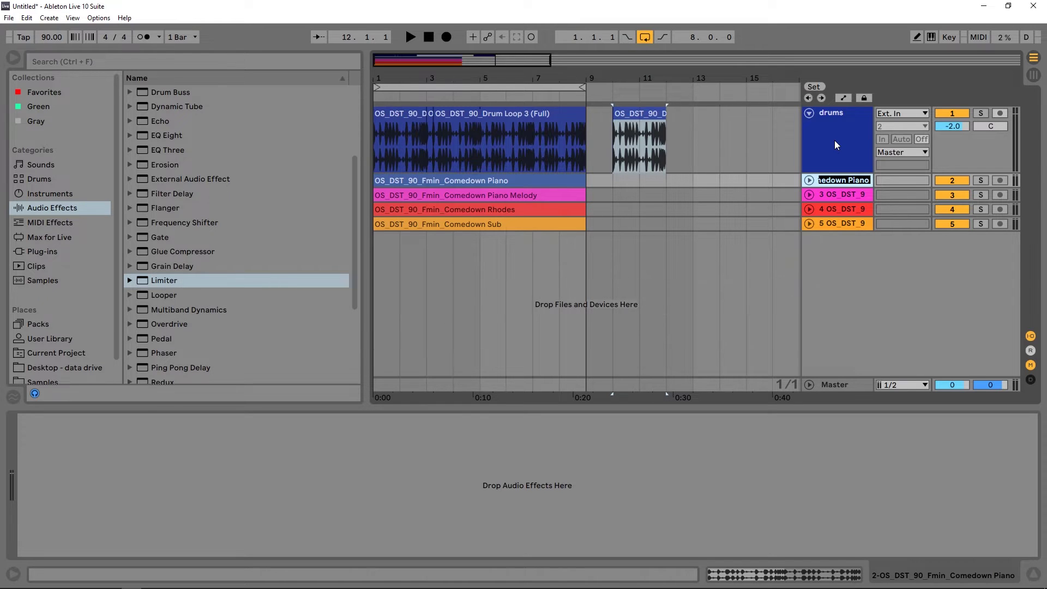
pyautogui.write('piano')
pyautogui.press('Tab')
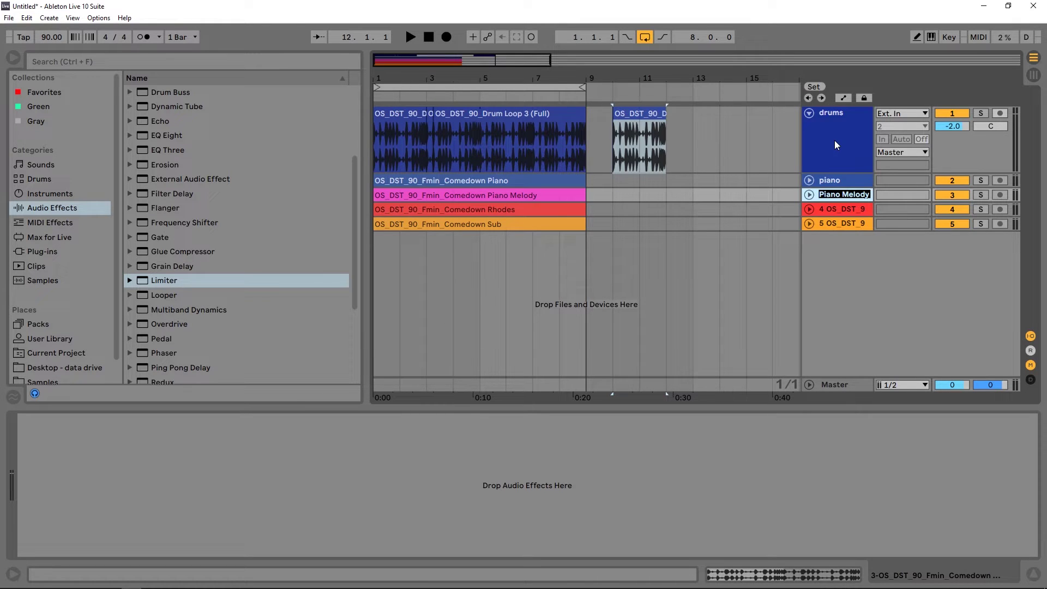
pyautogui.write('pi')
pyautogui.press('Tab')
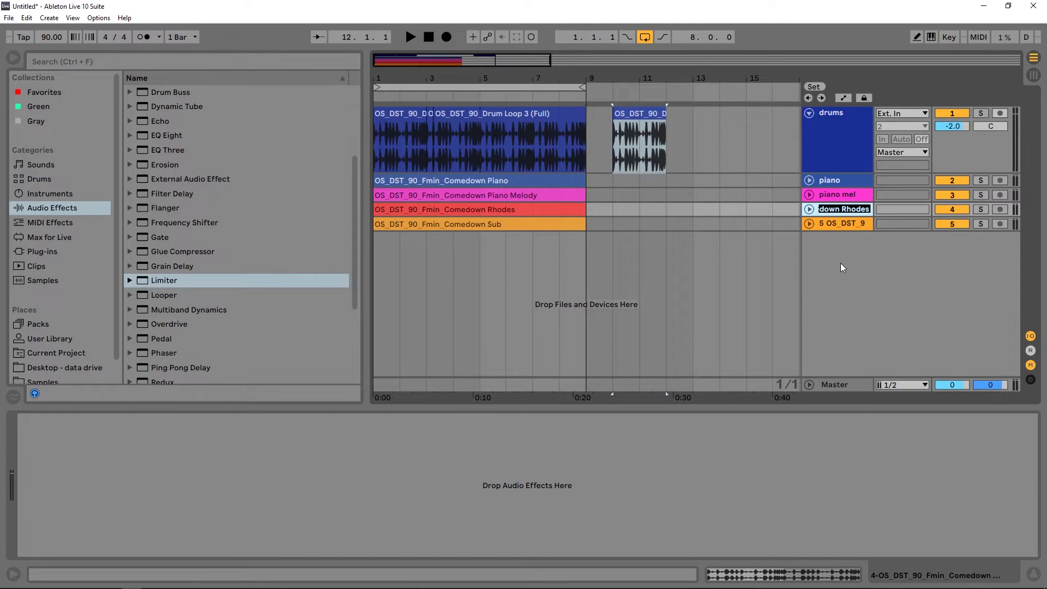
# Unfold the piano and piano mel tracks and shorten the piano clip's fade-out.
pyautogui.click(809, 180)
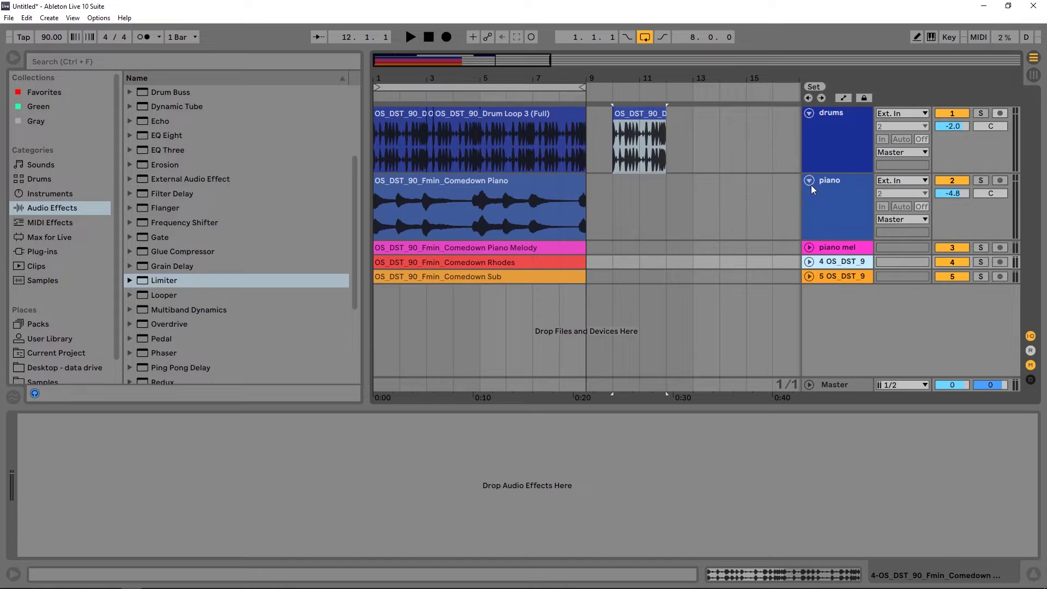
pyautogui.click(810, 248)
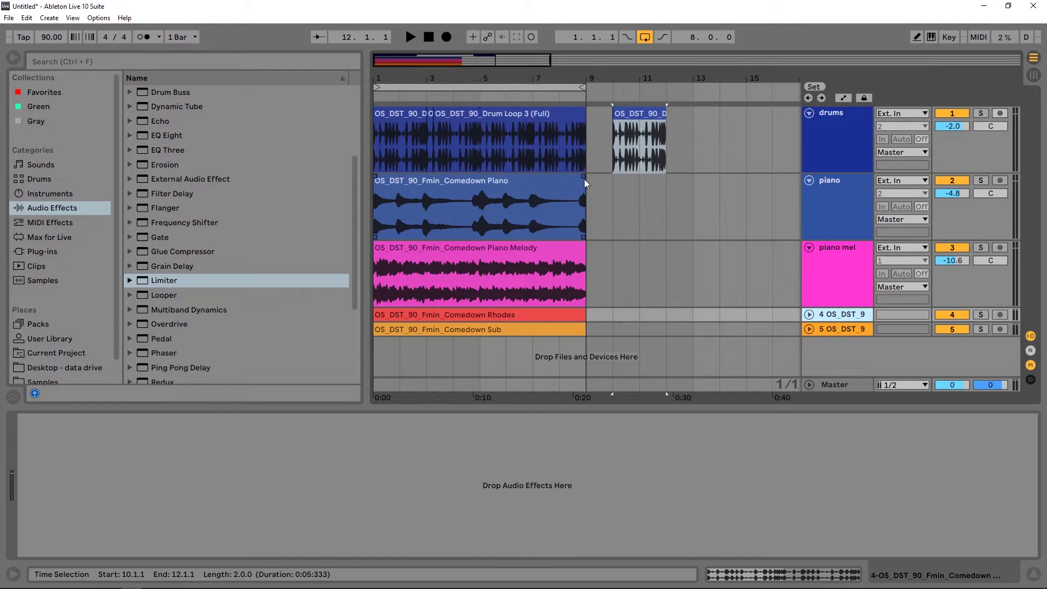
pyautogui.moveTo(530, 174); pyautogui.dragTo(654, 226)
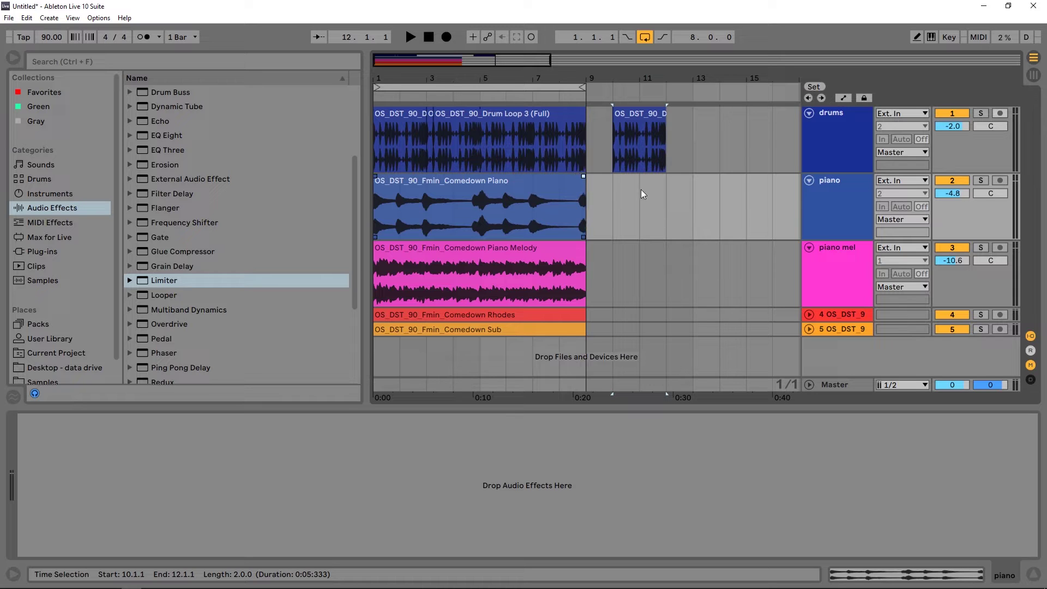
# Add a piano volume automation dip to about -18 dB, then enter Draw Mode.
pyautogui.press('a')
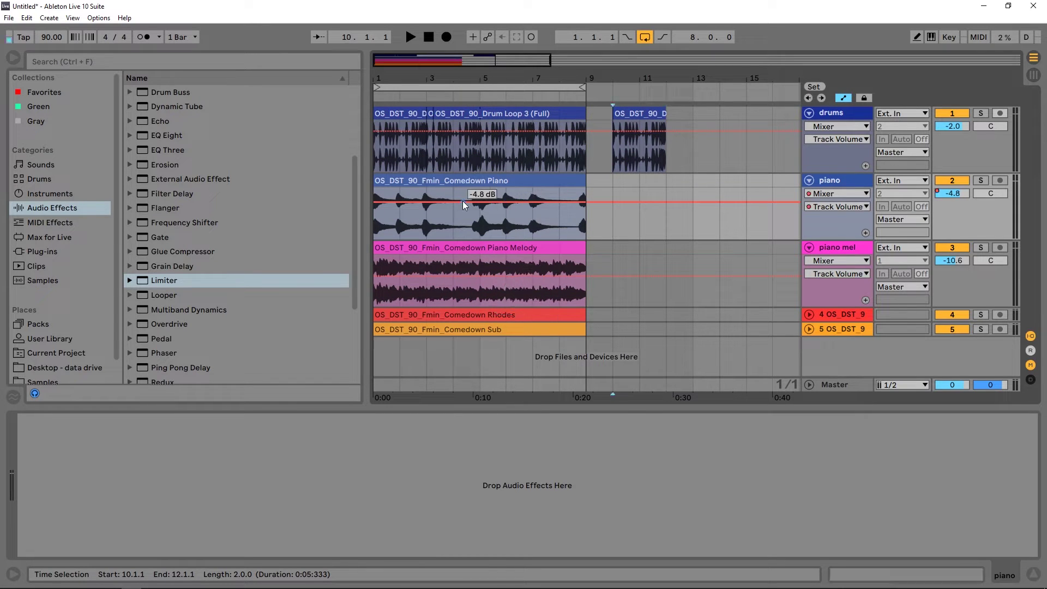
pyautogui.click(462, 202)
pyautogui.moveTo(481, 203)
pyautogui.mouseDown()
pyautogui.moveTo(497, 223)
pyautogui.moveTo(525, 218)
pyautogui.moveTo(527, 205)
pyautogui.moveTo(526, 224)
pyautogui.moveTo(556, 223)
pyautogui.moveTo(548, 205)
pyautogui.mouseUp()
pyautogui.press('b')
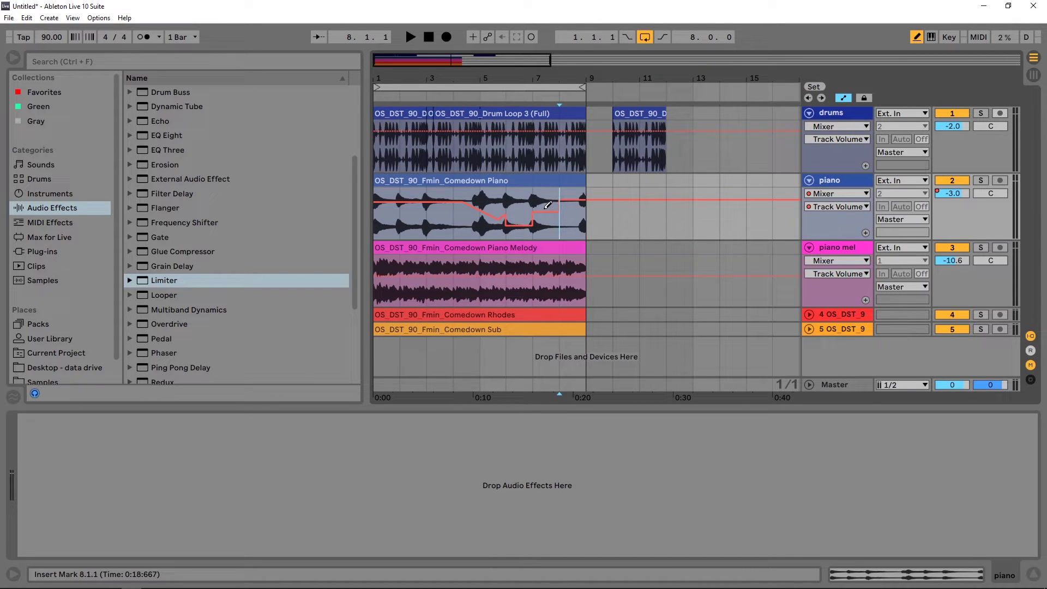
# Draw a wavy freehand piano volume curve, switching grid sizes and turning snapping off and on.
pyautogui.hotkey('ctrl', '1')
pyautogui.hotkey('ctrl', '1')
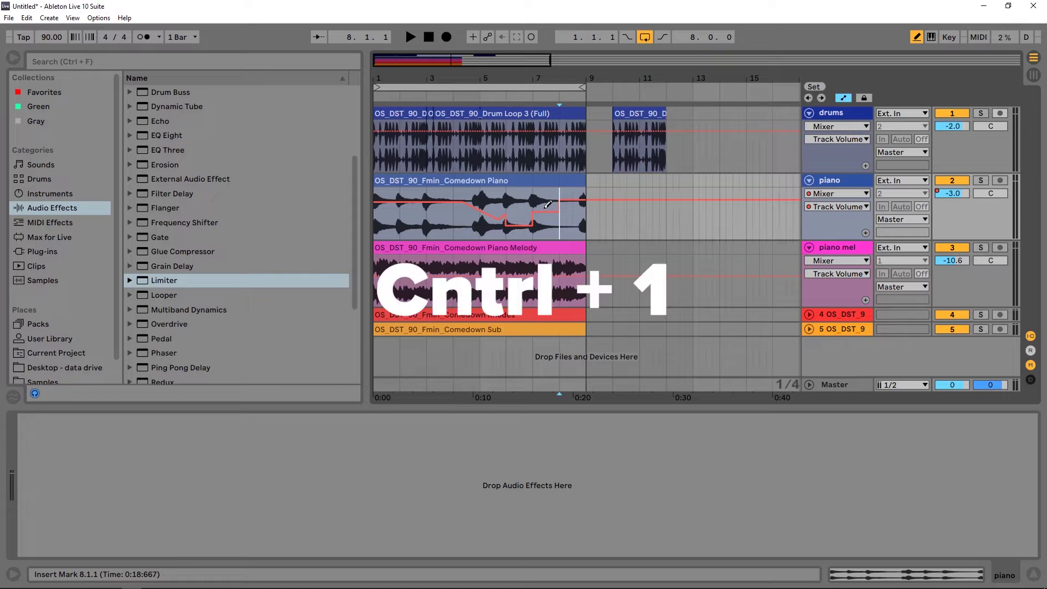
pyautogui.moveTo(535, 196)
pyautogui.mouseDown()
pyautogui.moveTo(524, 201)
pyautogui.moveTo(530, 230)
pyautogui.mouseUp()
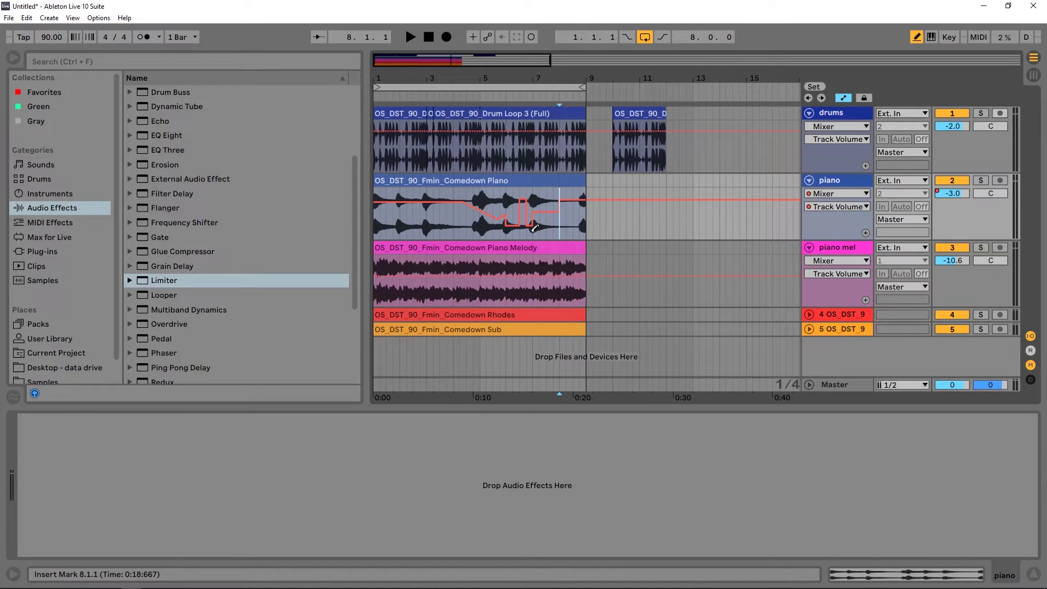
pyautogui.hotkey('ctrl', '2')
pyautogui.hotkey('ctrl', '2')
pyautogui.hotkey('ctrl', '2')
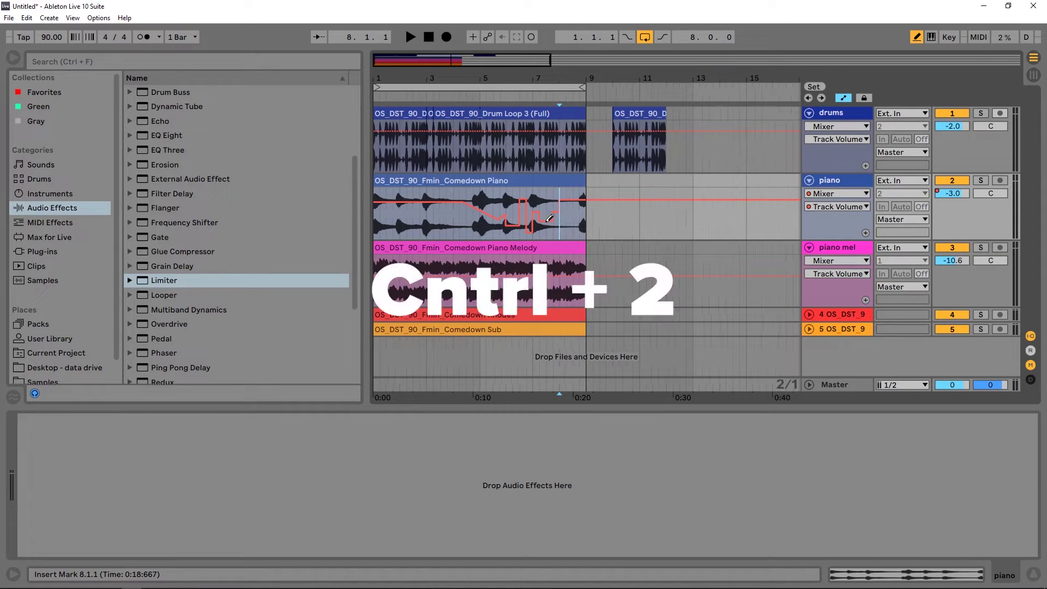
pyautogui.moveTo(547, 216)
pyautogui.mouseDown()
pyautogui.moveTo(549, 199)
pyautogui.moveTo(548, 224)
pyautogui.moveTo(545, 214)
pyautogui.mouseUp()
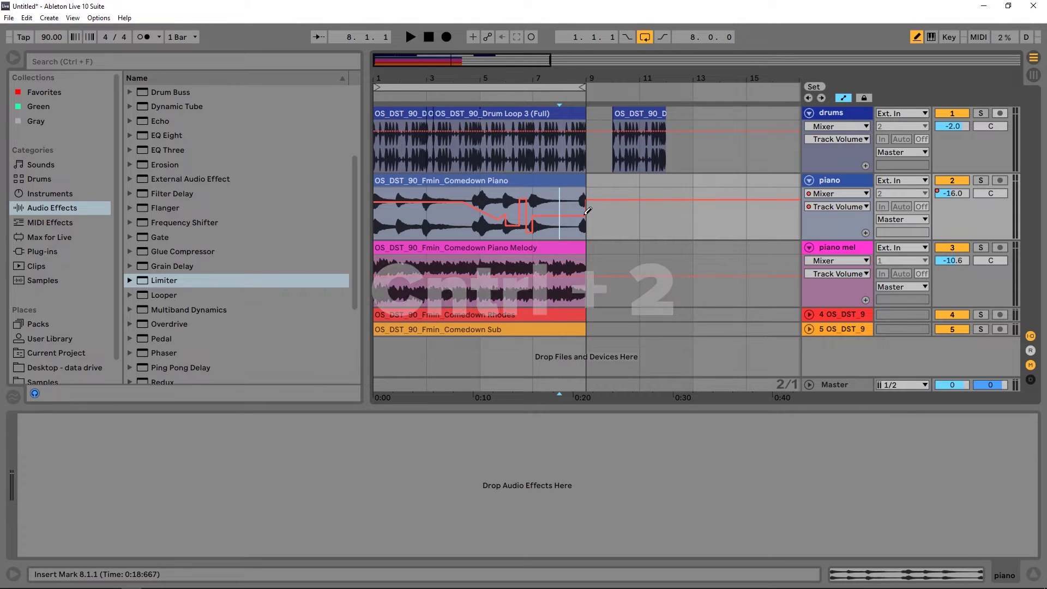
pyautogui.hotkey('ctrl', '3')
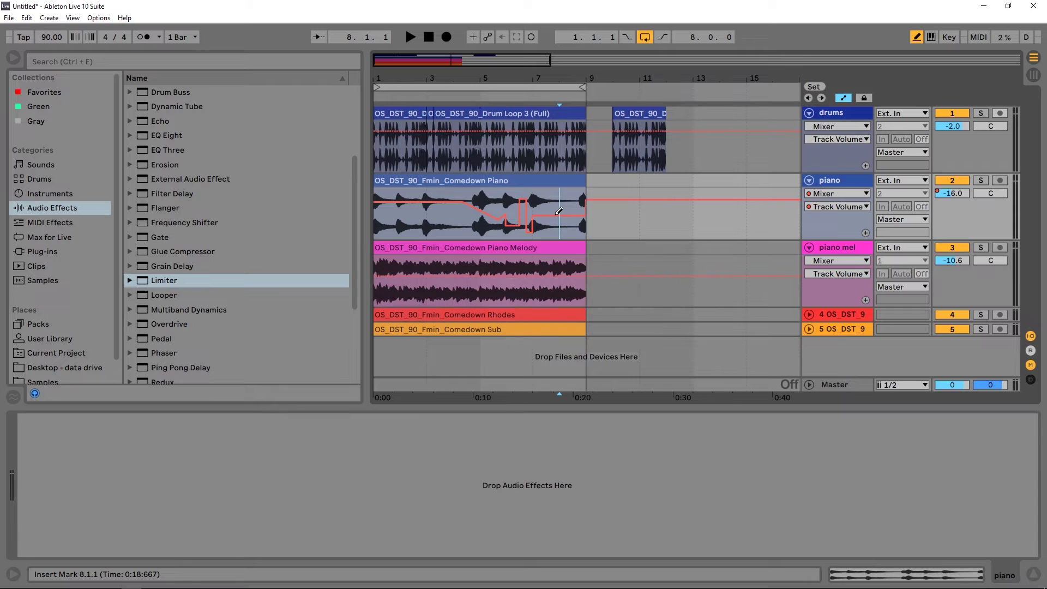
pyautogui.hotkey('ctrl', '4')
pyautogui.moveTo(557, 210)
pyautogui.mouseDown()
pyautogui.moveTo(598, 218)
pyautogui.moveTo(582, 228)
pyautogui.moveTo(530, 202)
pyautogui.moveTo(484, 198)
pyautogui.moveTo(425, 223)
pyautogui.moveTo(409, 193)
pyautogui.moveTo(396, 192)
pyautogui.moveTo(393, 210)
pyautogui.moveTo(433, 217)
pyautogui.mouseUp()
pyautogui.hotkey('ctrl', '4')
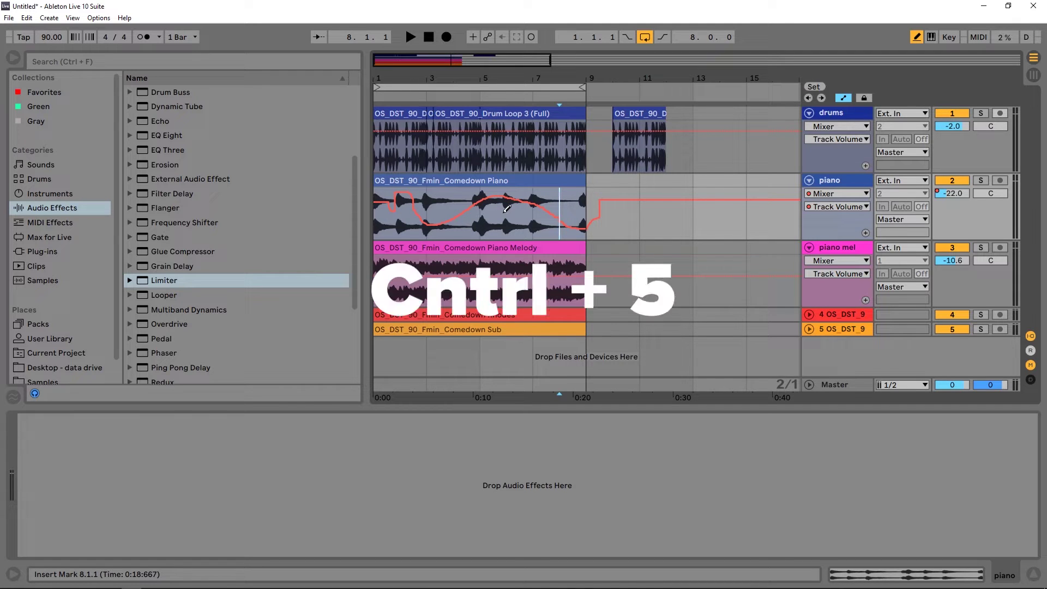
pyautogui.hotkey('ctrl', '5')
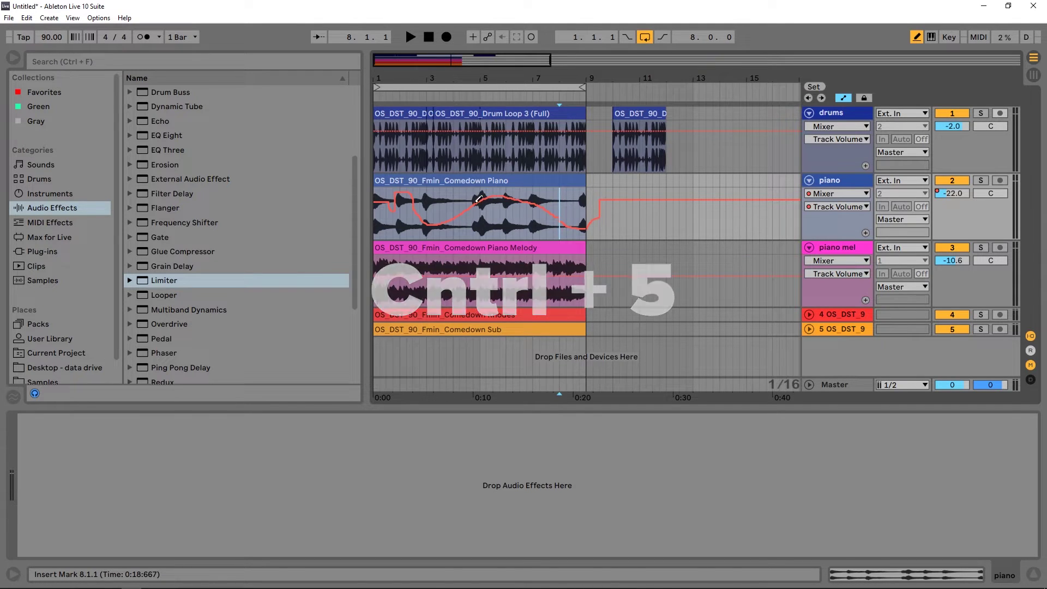
pyautogui.hotkey('ctrl', '2')
pyautogui.hotkey('ctrl', '2')
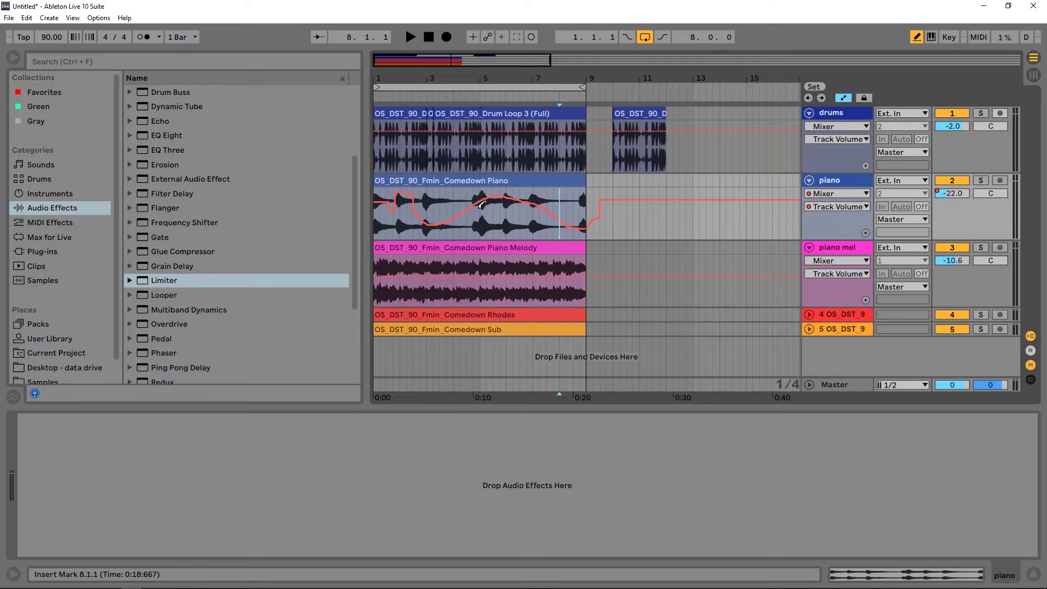
# Set the arrangement grid to Adaptive Grid > Medium.
pyautogui.rightClick(502, 216)
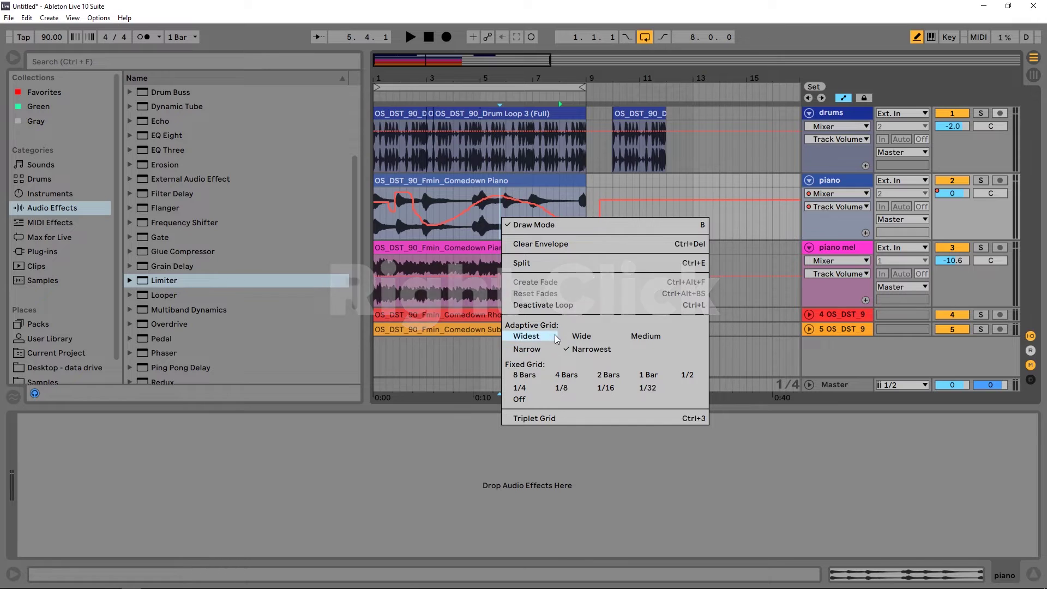
pyautogui.click(648, 336)
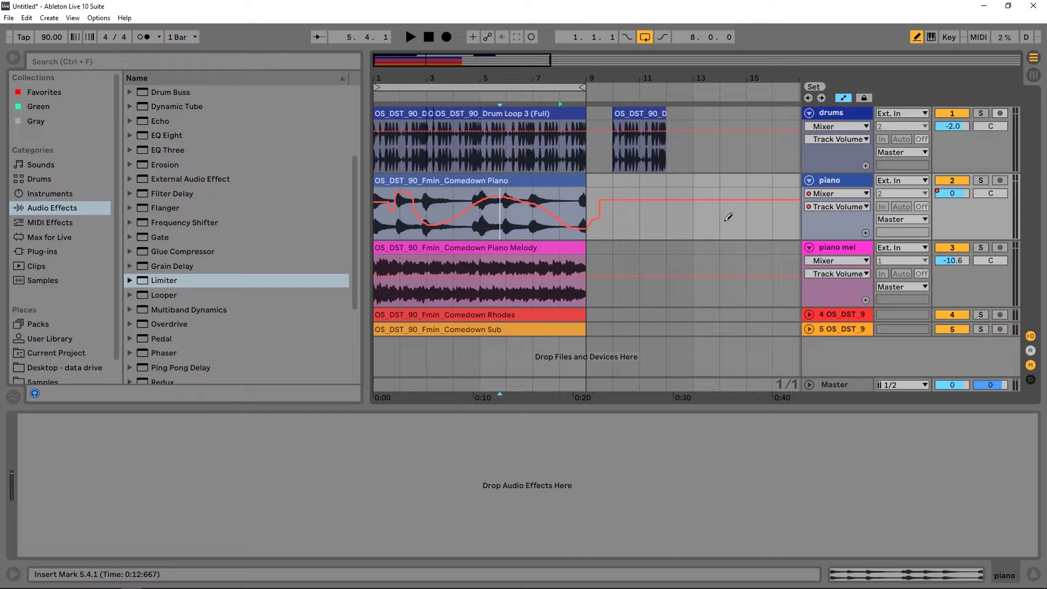
# Fold all five tracks to minimum height with Alt+U.
pyautogui.hotkey('alt', 'u')
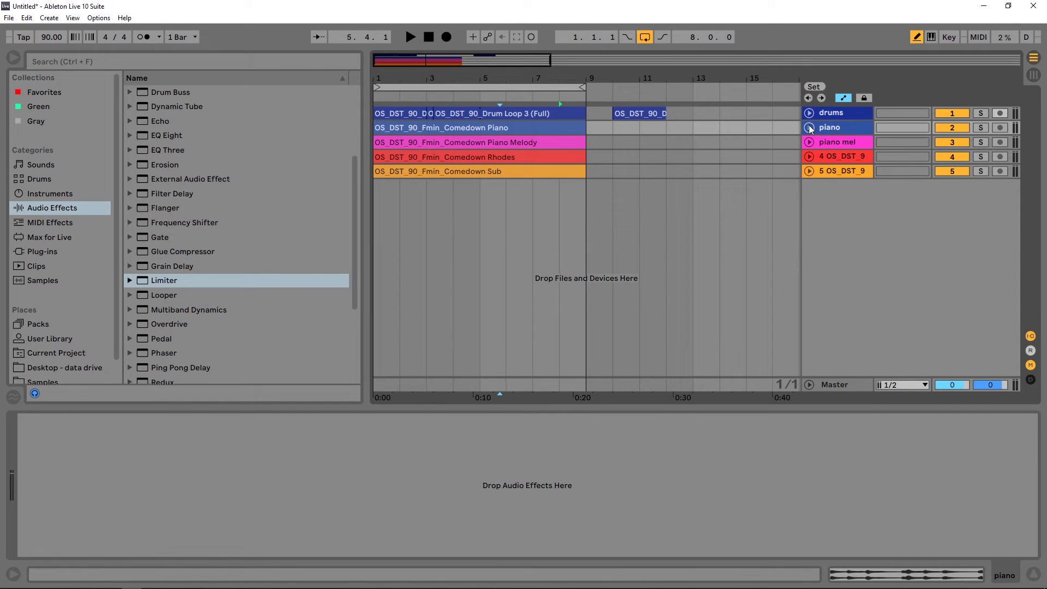
# Expand the piano track, exit Draw Mode, and zoom in around bar 6 on the drums.
pyautogui.click(809, 127)
pyautogui.press('b')
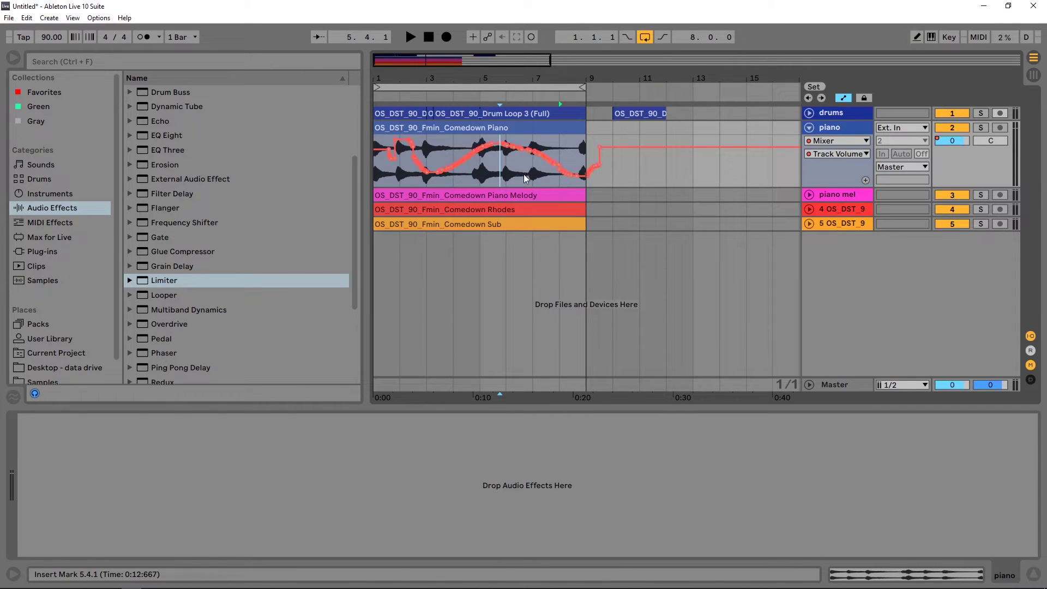
pyautogui.moveTo(523, 174); pyautogui.dragTo(463, 160)
pyautogui.press('z')
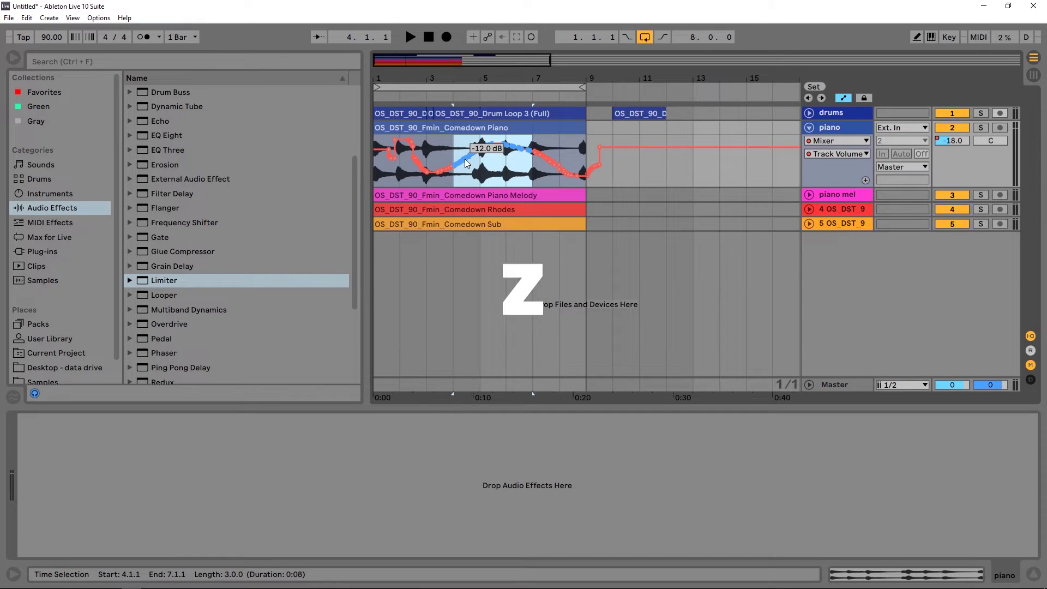
pyautogui.press('x')
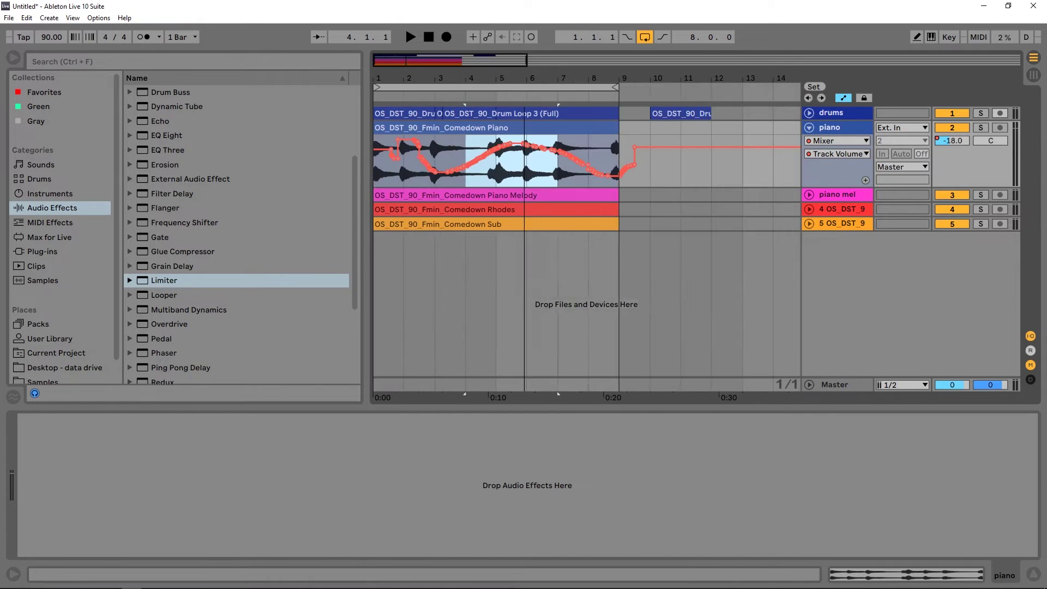
pyautogui.moveTo(557, 227); pyautogui.dragTo(418, 128)
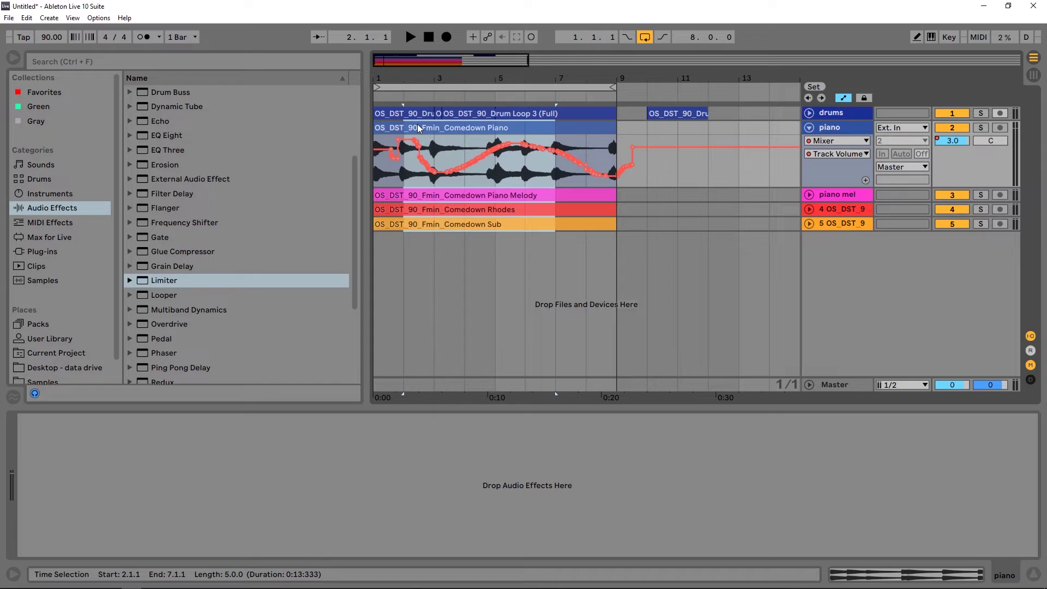
pyautogui.click(532, 114)
pyautogui.press('z')
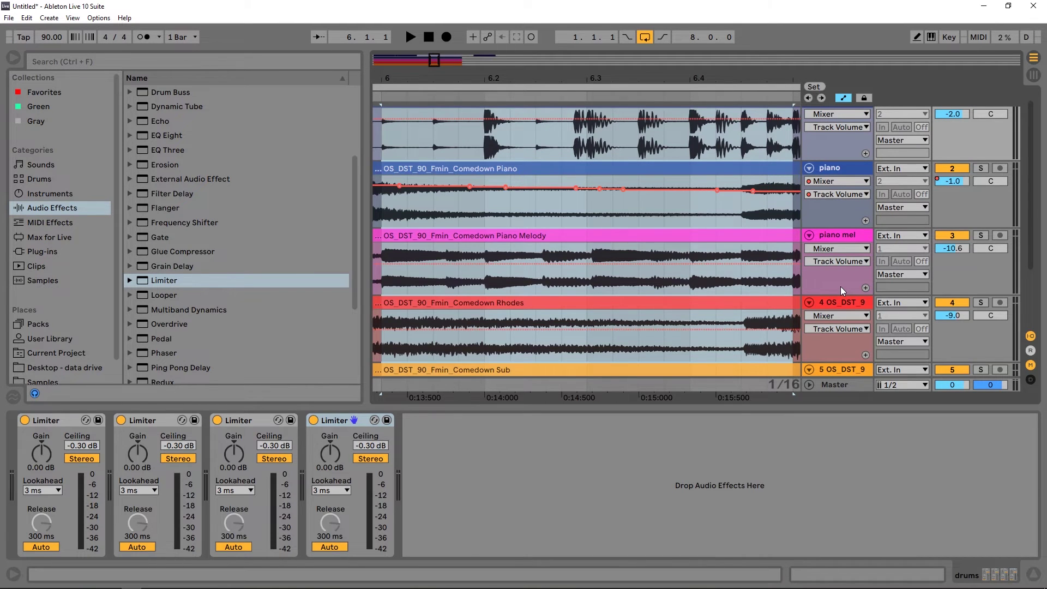
# Turn off the computer MIDI keyboard and automation view, expand piano, and zoom out fully.
pyautogui.press('x')
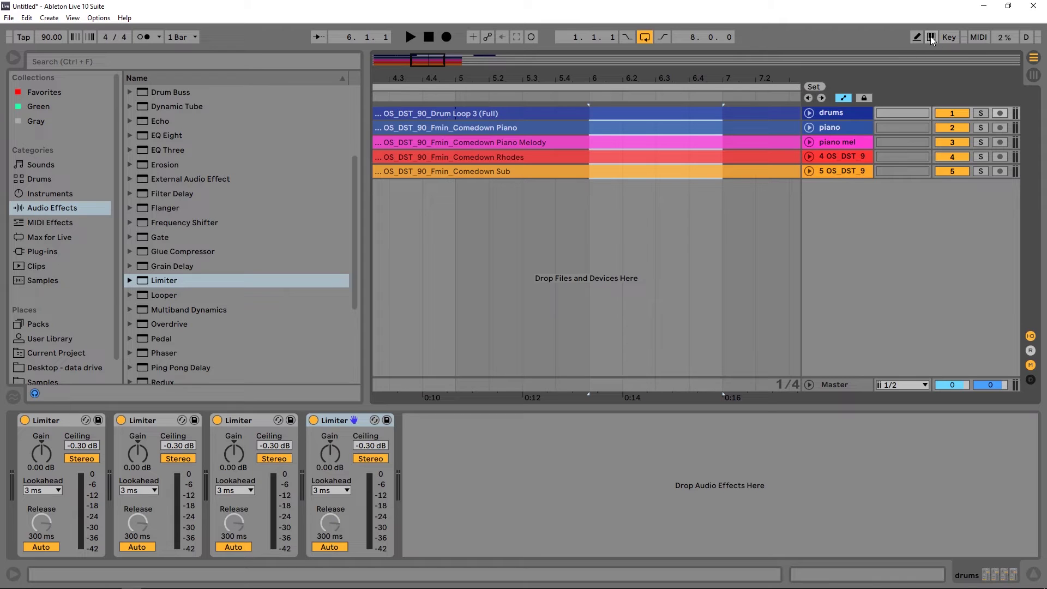
pyautogui.press('m')
pyautogui.click(931, 40)
pyautogui.click(931, 37)
pyautogui.press('a')
pyautogui.click(810, 129)
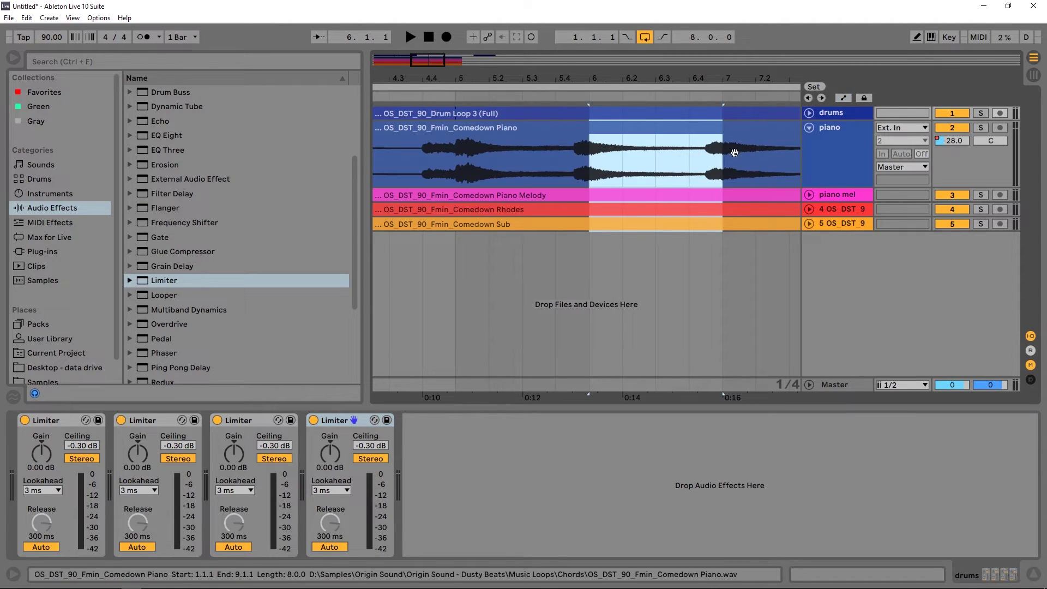
pyautogui.press('-')
pyautogui.press('-')
# Remove the piano clip's fade-out and reverse bars 5–7.
pyautogui.click(622, 127)
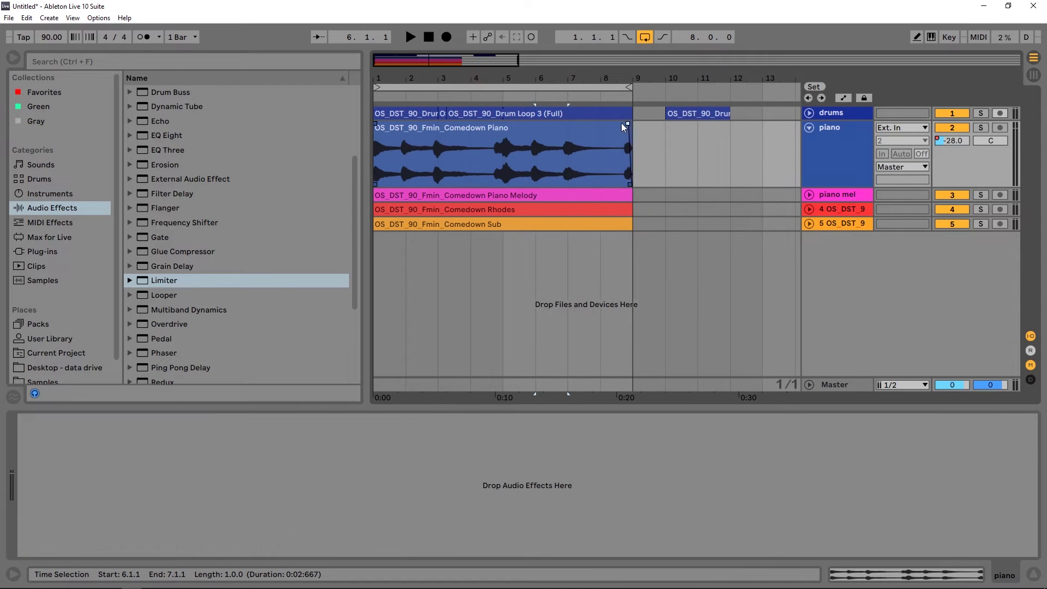
pyautogui.moveTo(622, 123); pyautogui.dragTo(647, 128)
pyautogui.moveTo(569, 133); pyautogui.dragTo(504, 131)
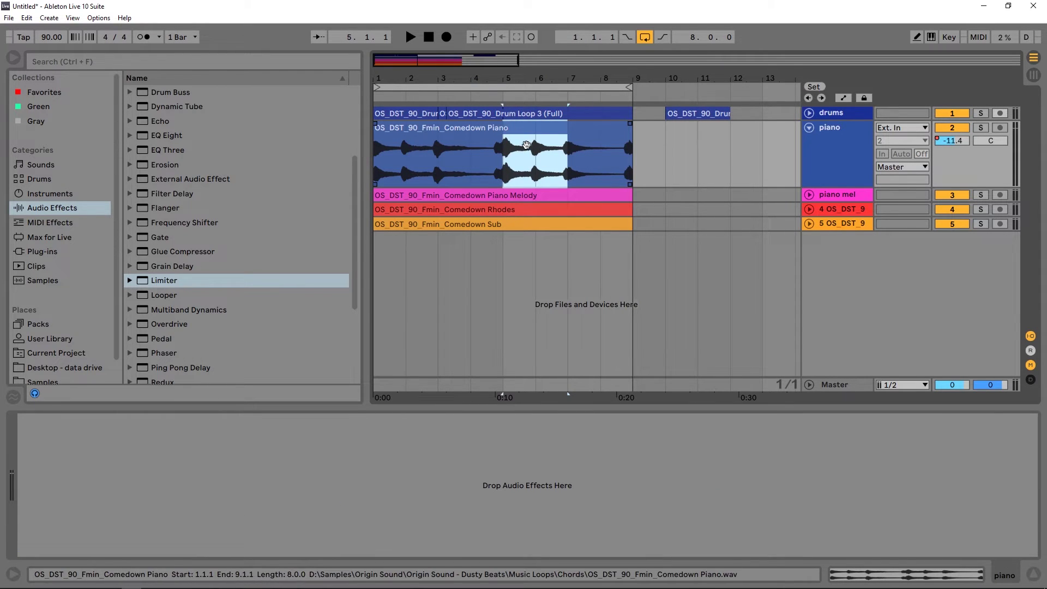
pyautogui.press('r')
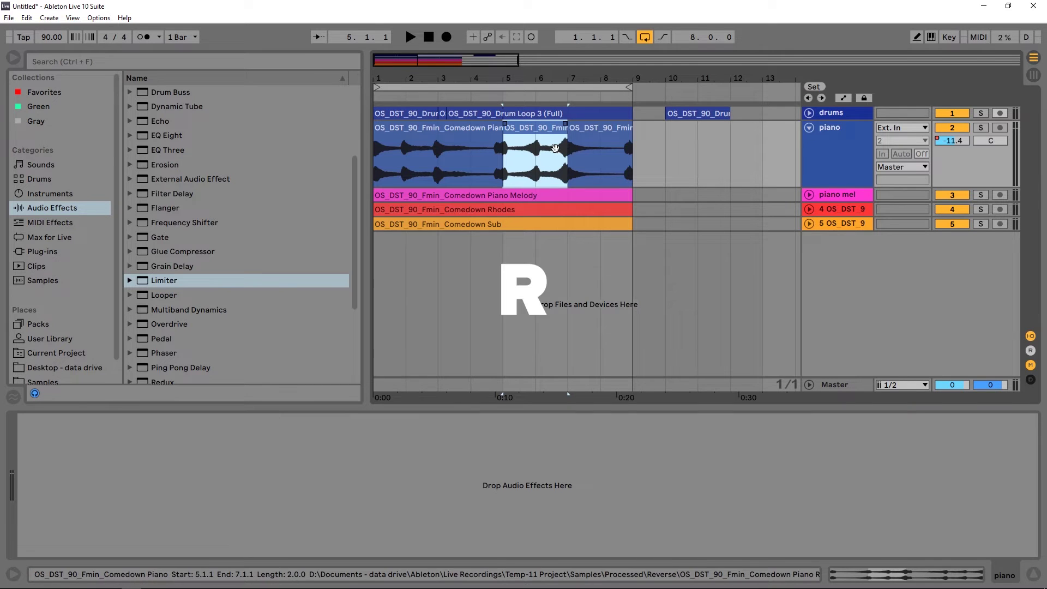
# Split the piano clip at bars 2, 3 and 4 and select the bar 3–4 piece.
pyautogui.moveTo(445, 167); pyautogui.dragTo(404, 157)
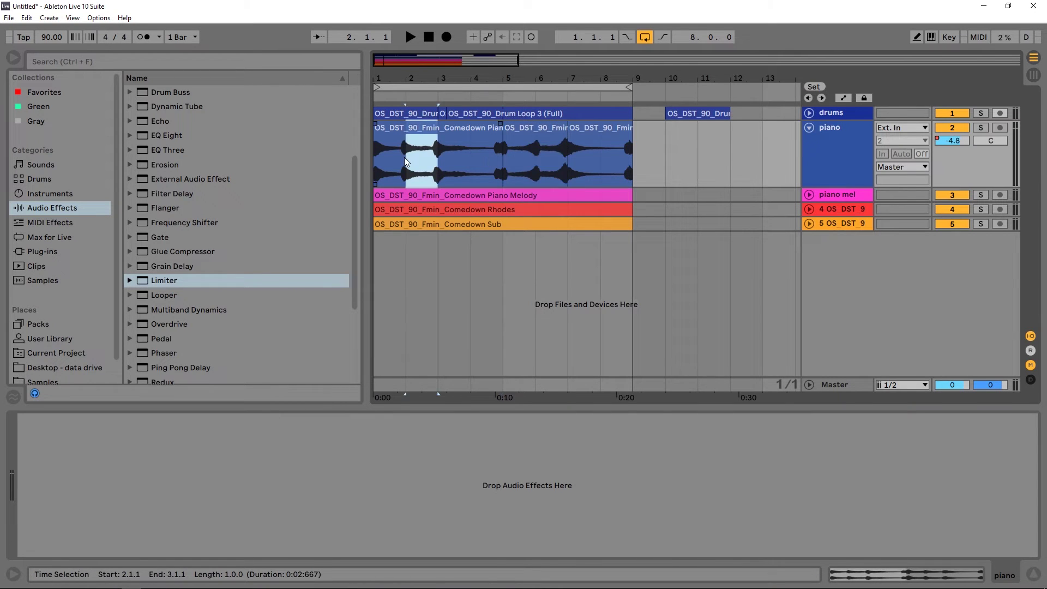
pyautogui.hotkey('ctrl', 'e')
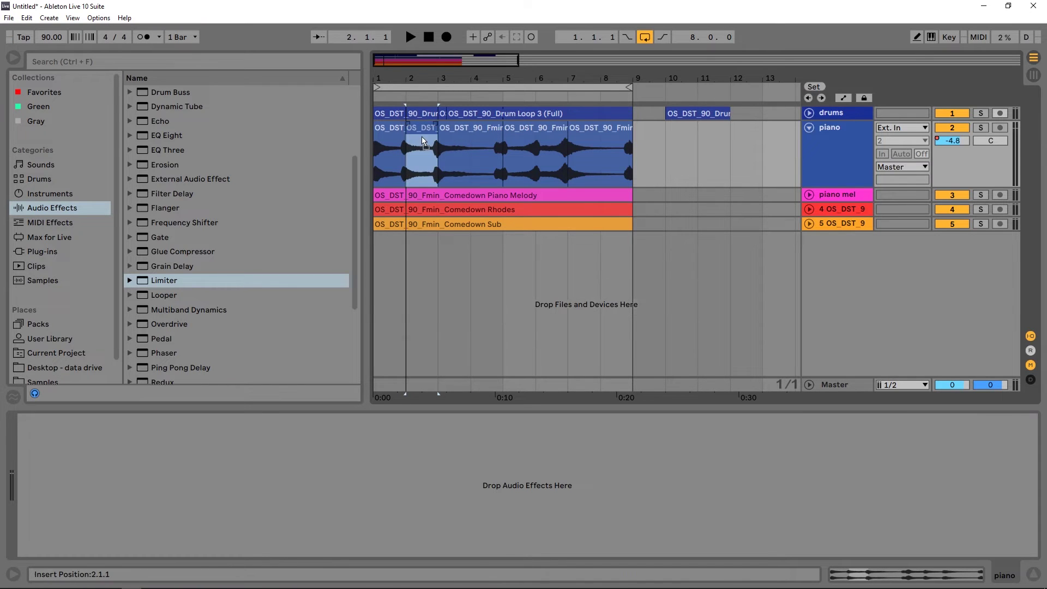
pyautogui.click(456, 165)
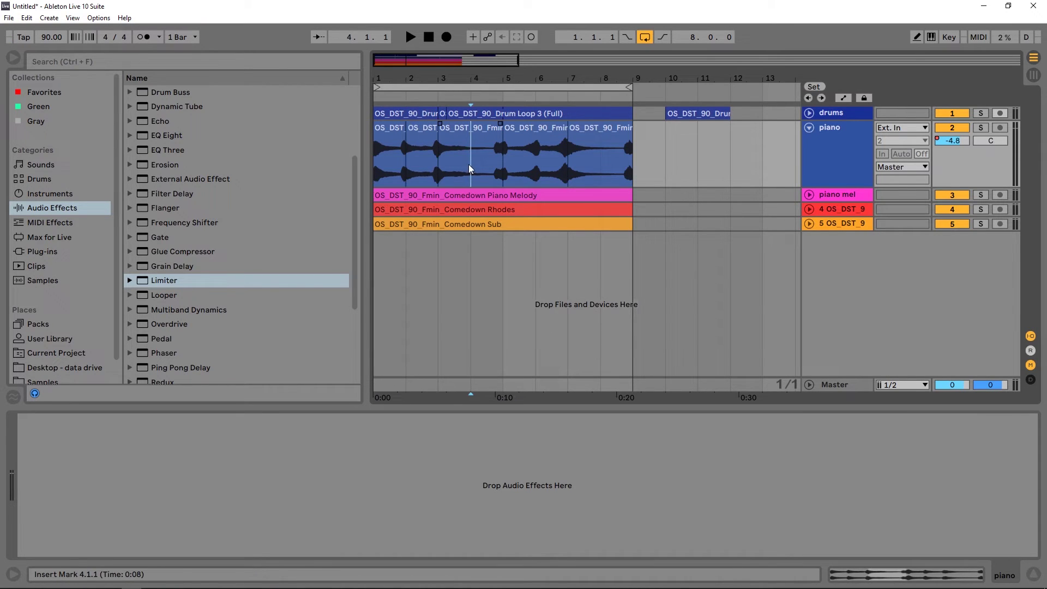
pyautogui.moveTo(469, 163); pyautogui.dragTo(427, 154)
pyautogui.hotkey('ctrl', 'e')
pyautogui.click(478, 141)
pyautogui.click(452, 143)
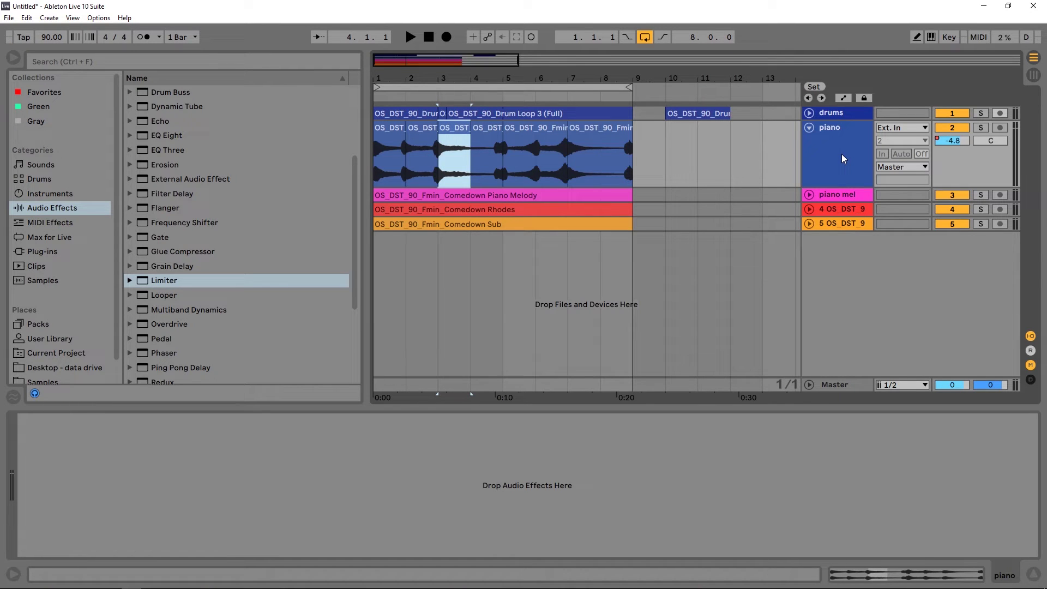
# Add an audio track and a MIDI track with an empty bar-3 clip, then fold both.
pyautogui.hotkey('ctrl', 't')
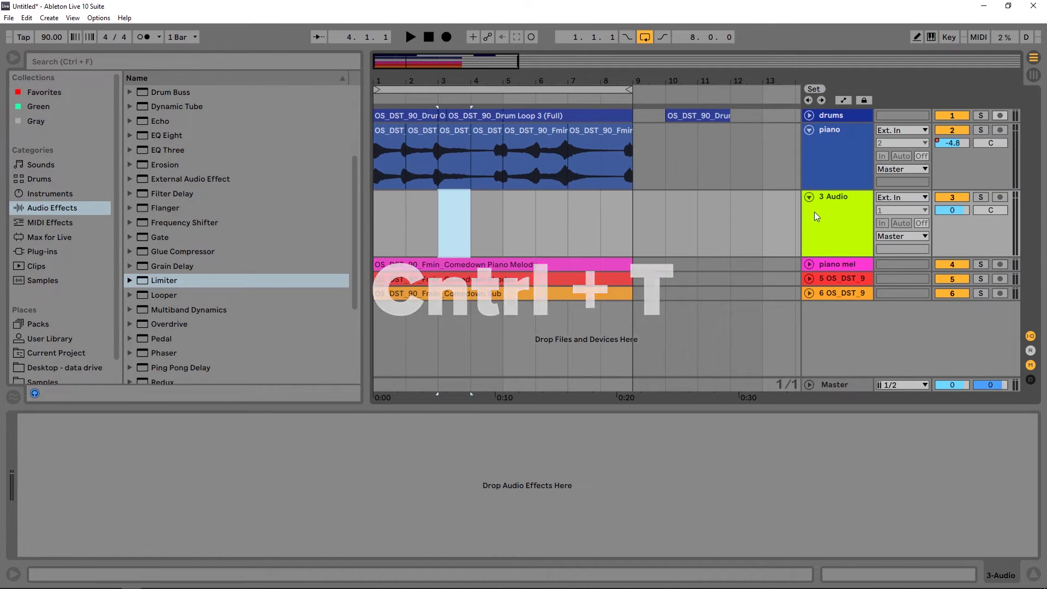
pyautogui.hotkey('ctrl', 'shift', 't')
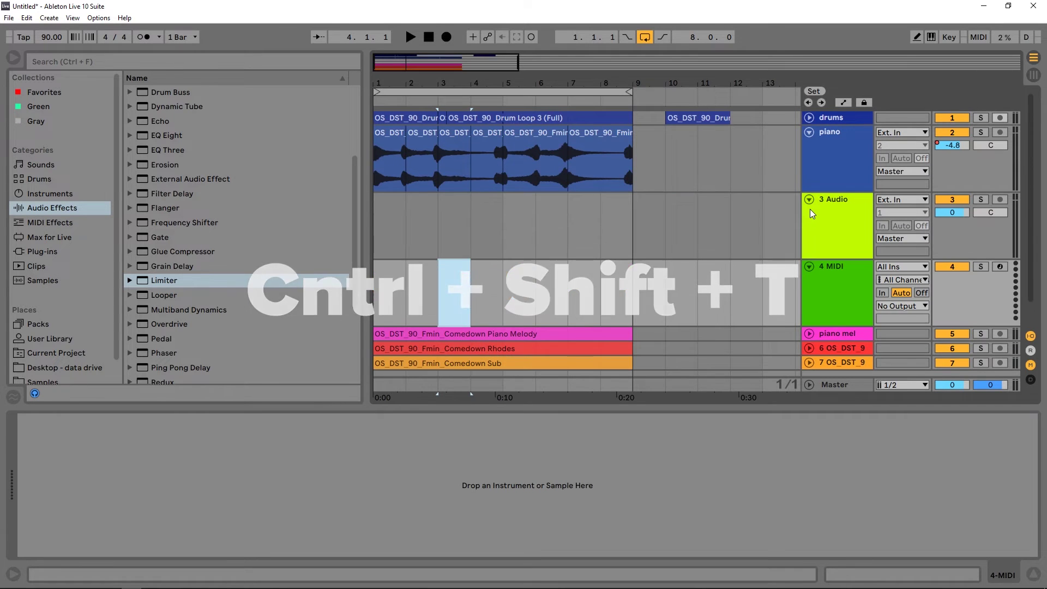
pyautogui.click(465, 304)
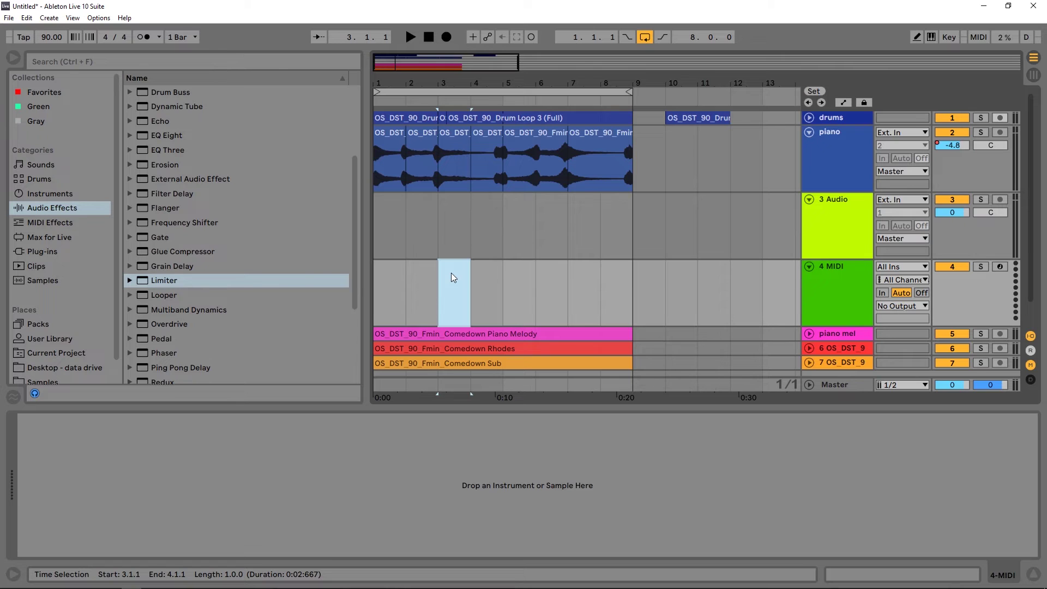
pyautogui.hotkey('ctrl', 'shift', 'm')
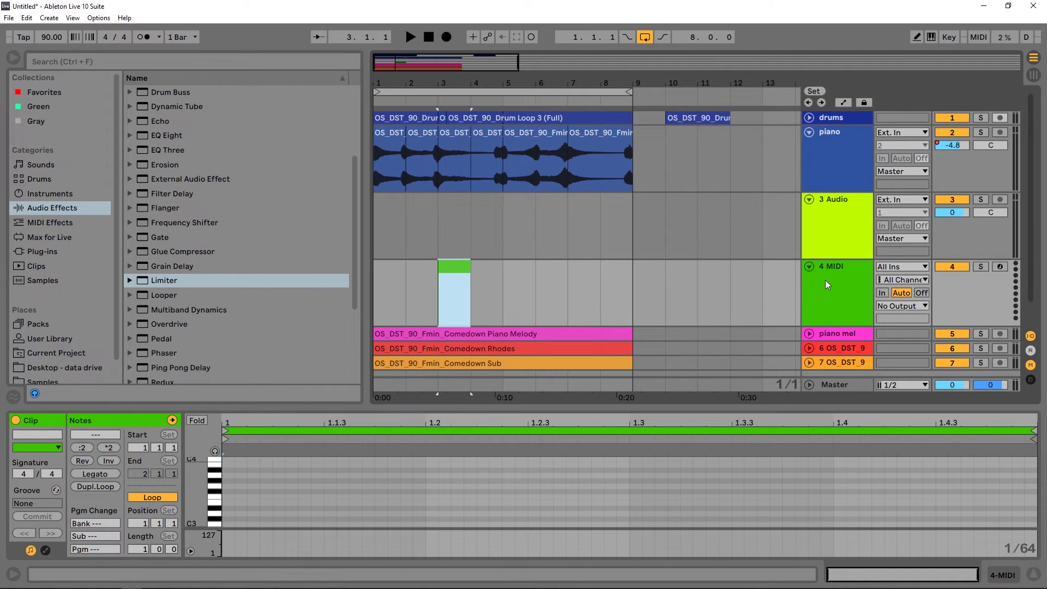
pyautogui.click(810, 198)
pyautogui.click(809, 214)
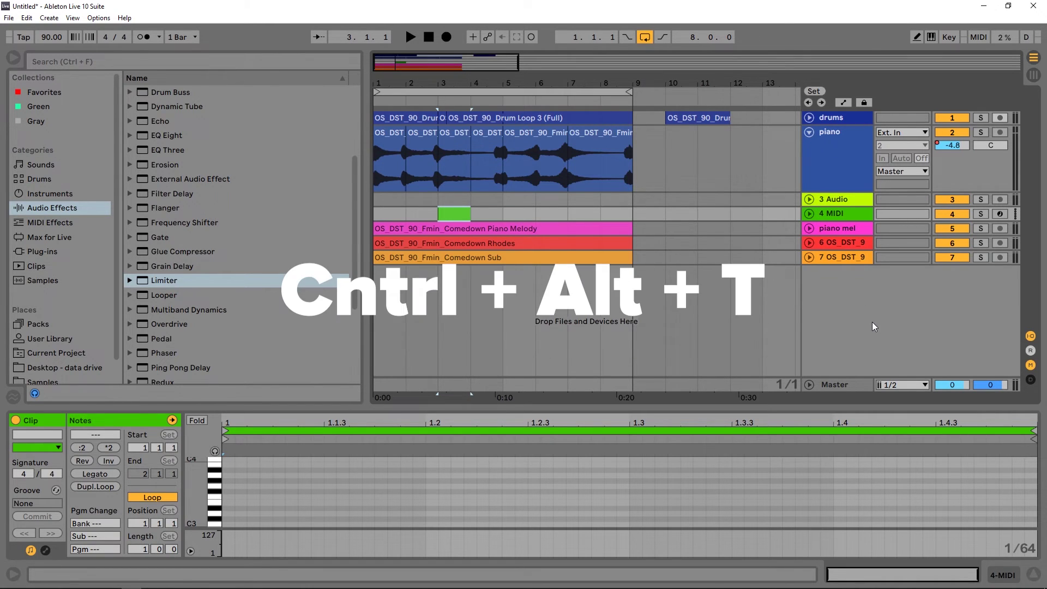
# Add return track A, expand it, and zoom the arrangement to show bars 1 to 33.
pyautogui.hotkey('ctrl', 'alt', 't')
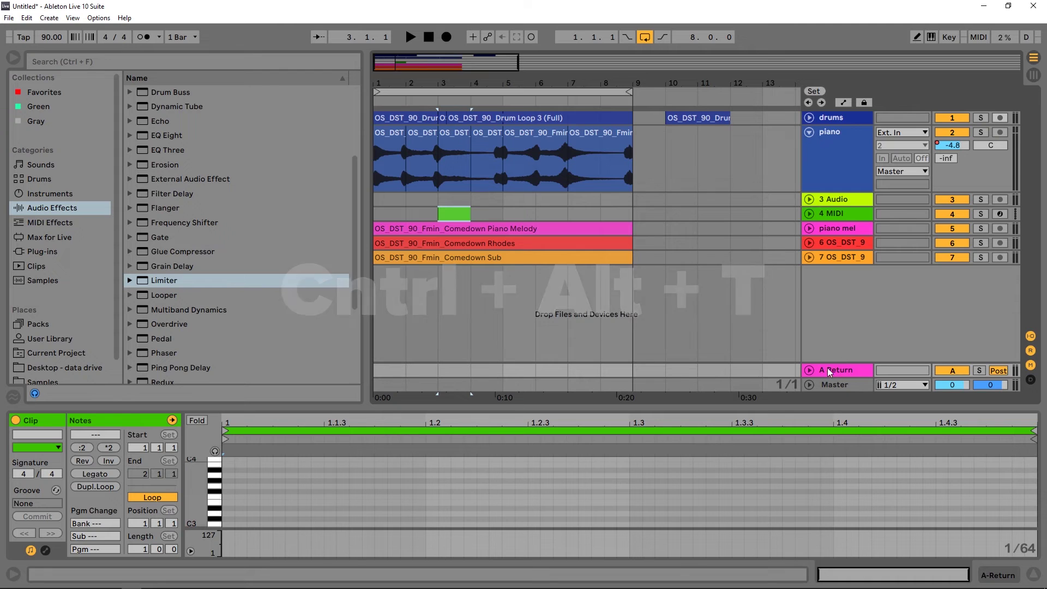
pyautogui.click(809, 370)
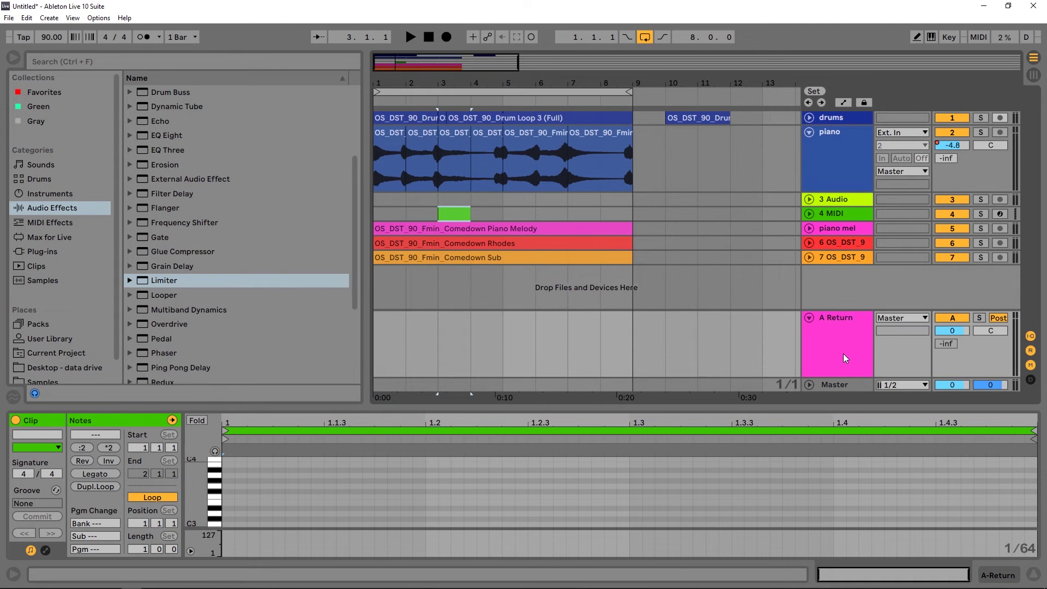
pyautogui.press('+')
pyautogui.press('-')
pyautogui.press('-')
pyautogui.press('+')
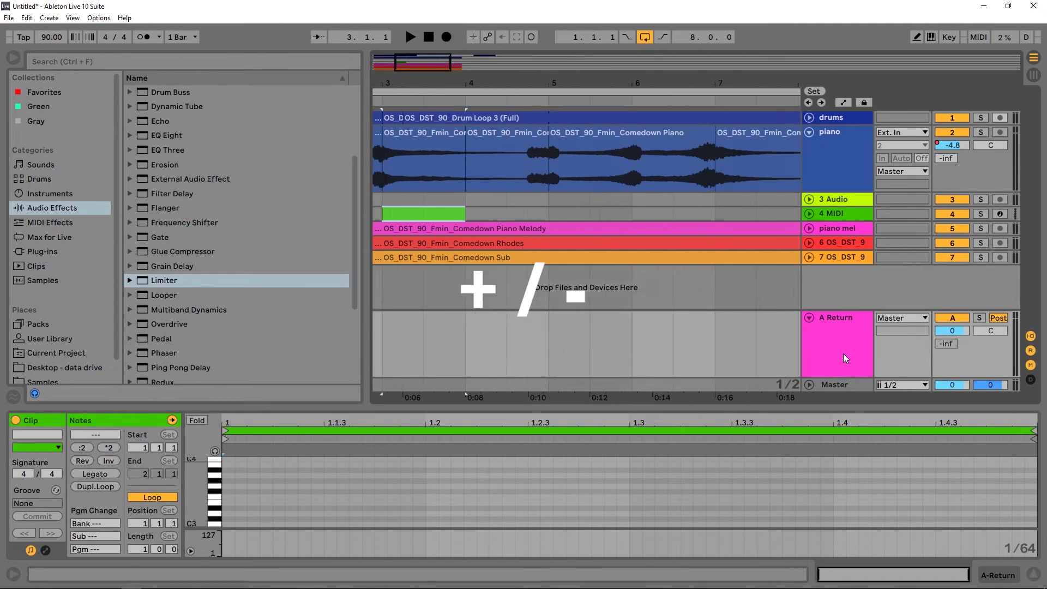
pyautogui.press('-')
pyautogui.press('-')
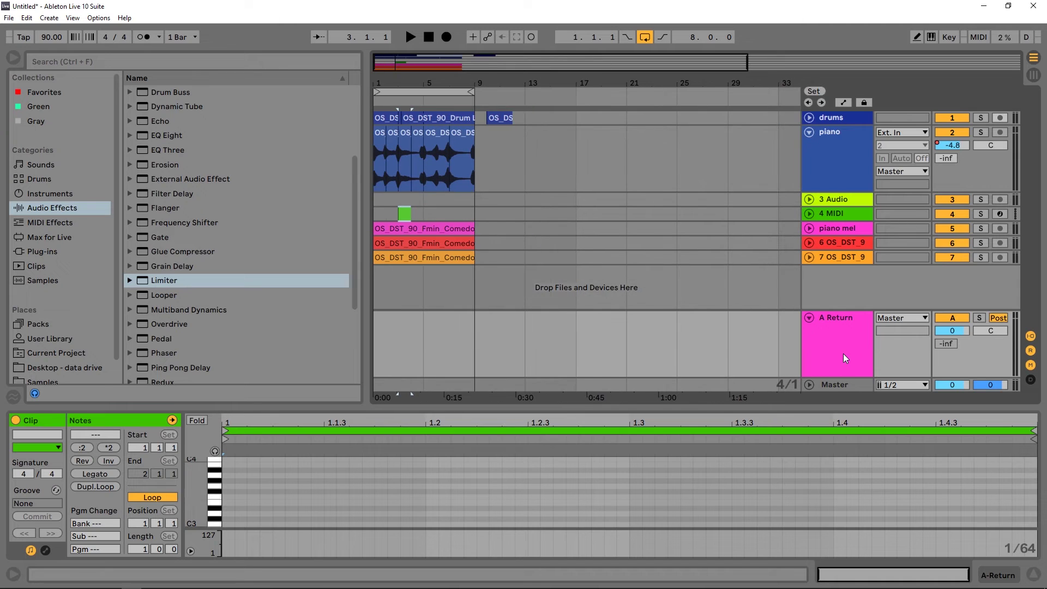
# Search the browser for 'drum', then clear the search field.
pyautogui.hotkey('ctrl', 'f')
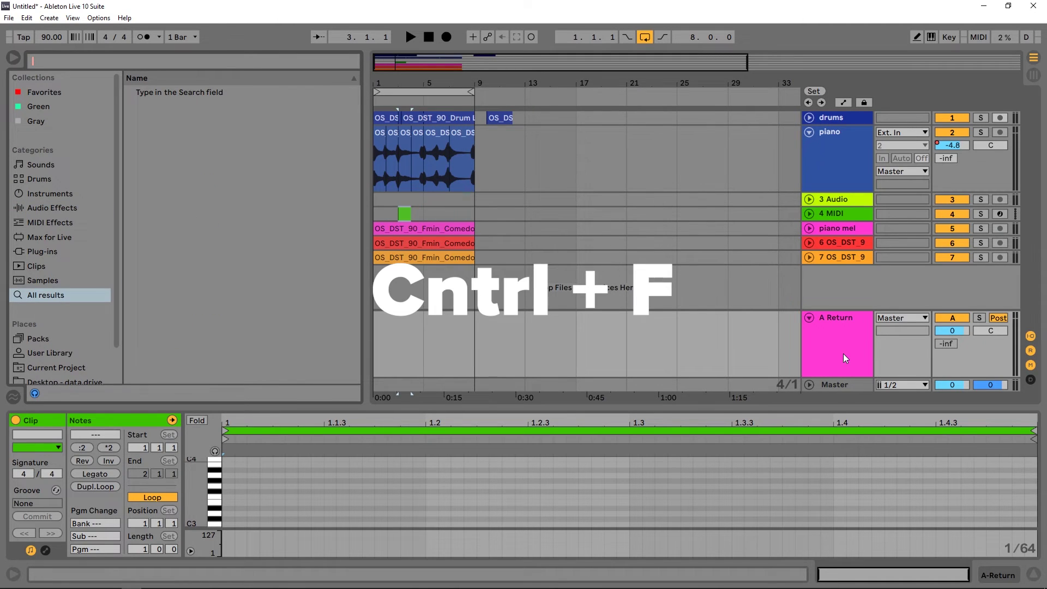
pyautogui.write('drum')
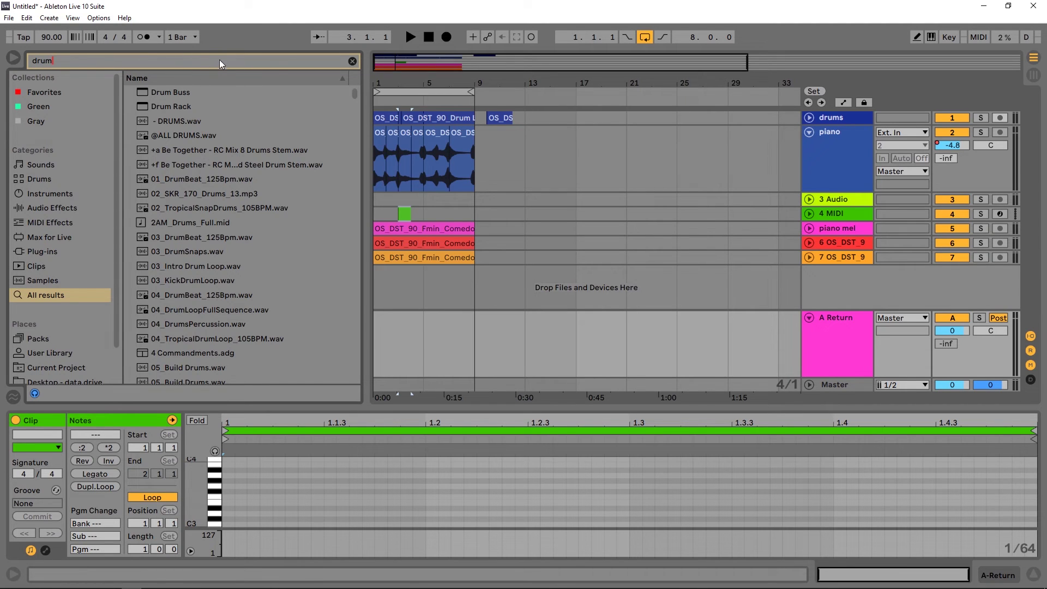
pyautogui.click(352, 61)
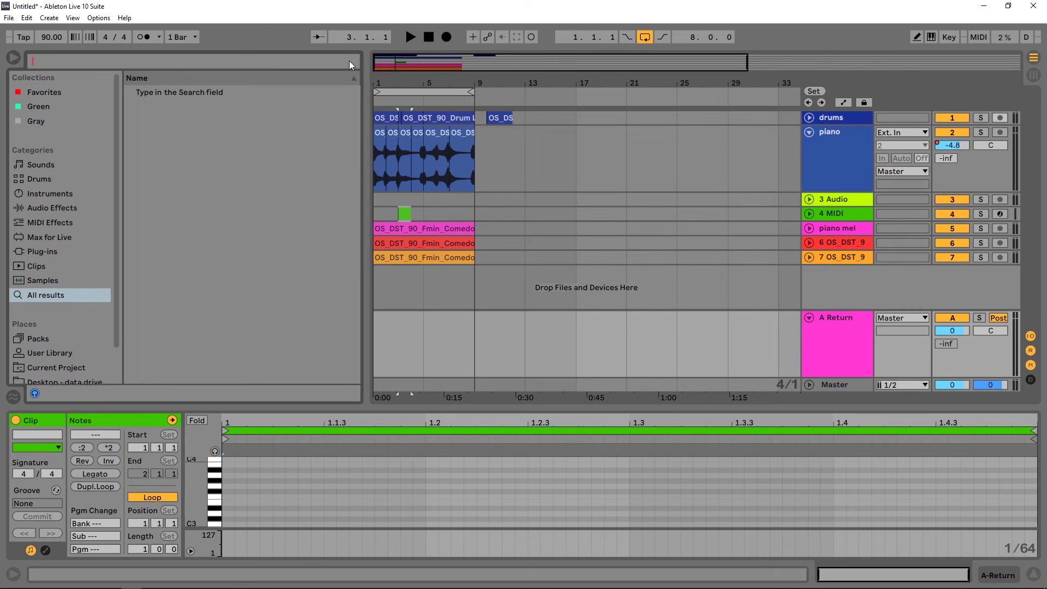
pyautogui.press('F11')
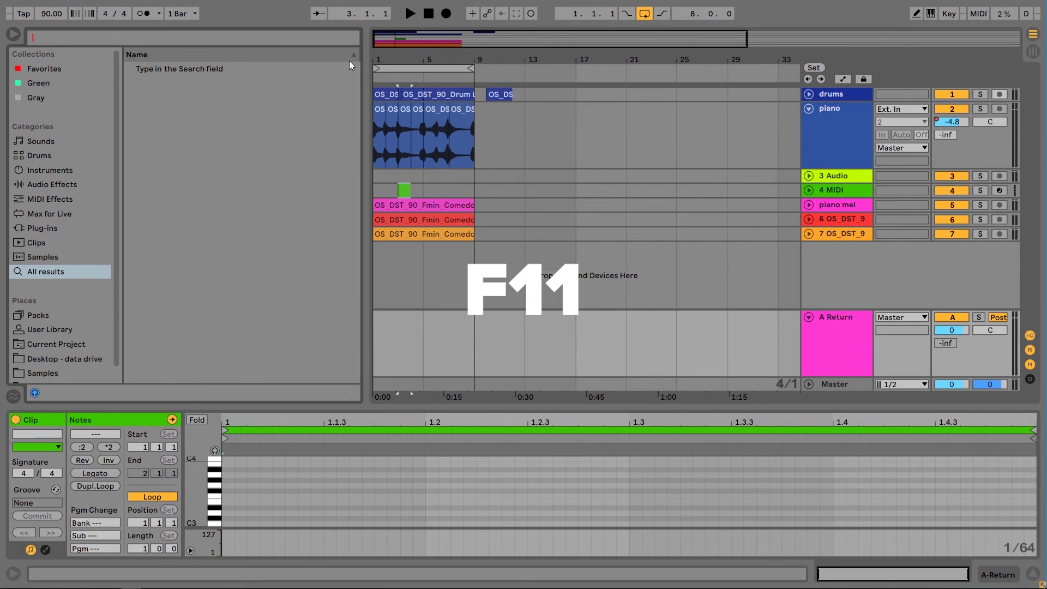
pyautogui.press('F11')
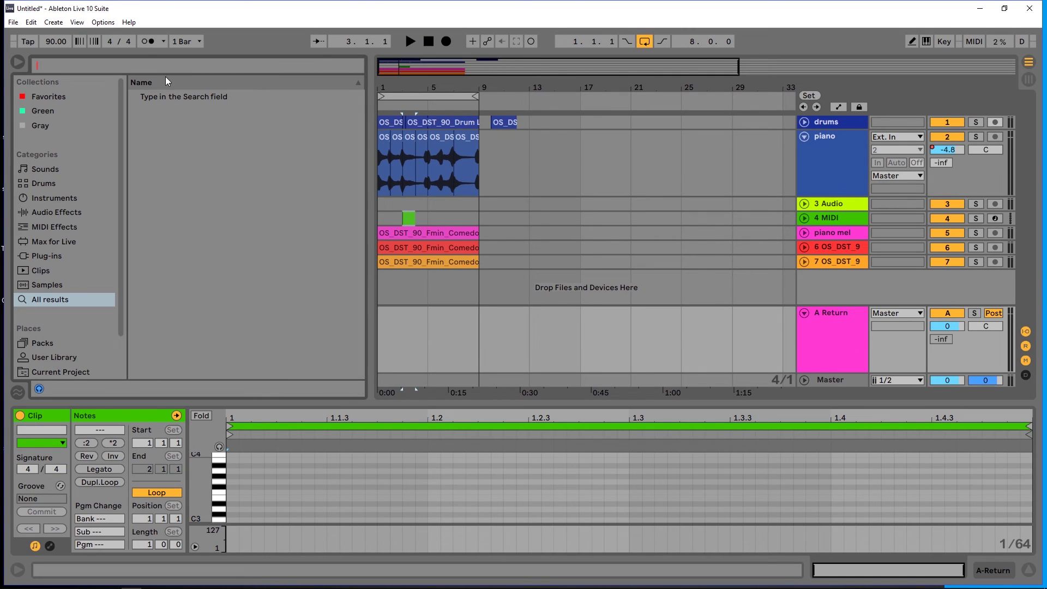
pyautogui.click(1005, 10)
pyautogui.doubleClick(537, 12)
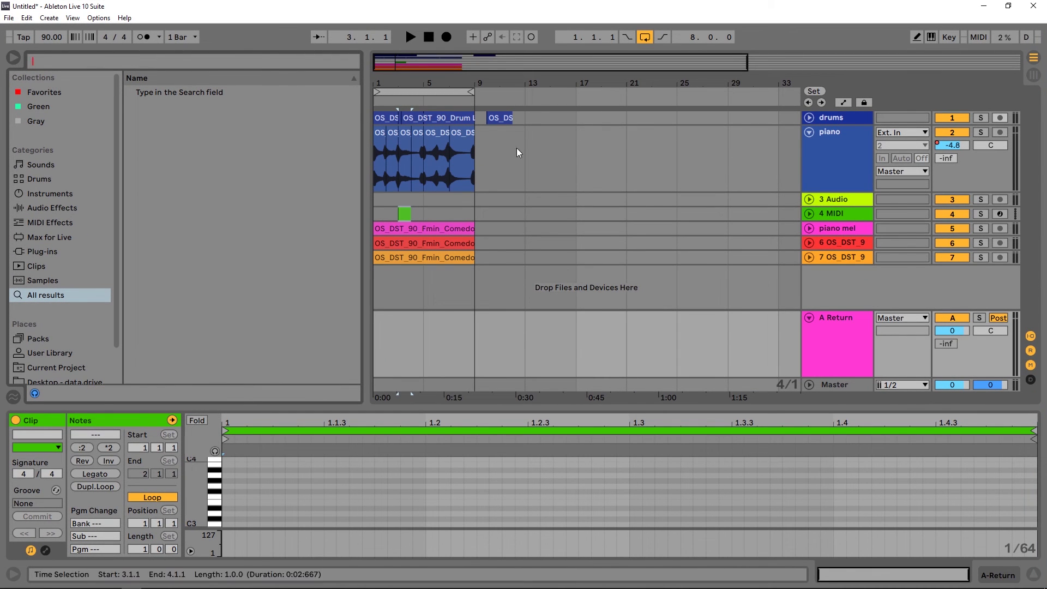
# Nest the piano track in two groups and collapse 2 Group.
pyautogui.click(837, 161)
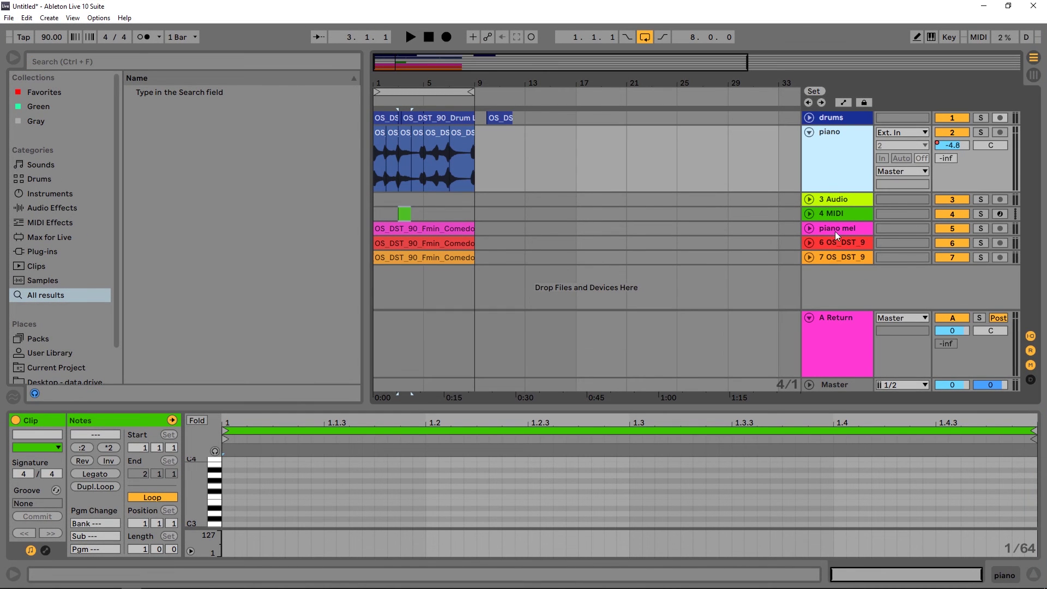
pyautogui.hotkey('ctrl', 'g')
pyautogui.click(838, 152)
pyautogui.hotkey('ctrl', 'g')
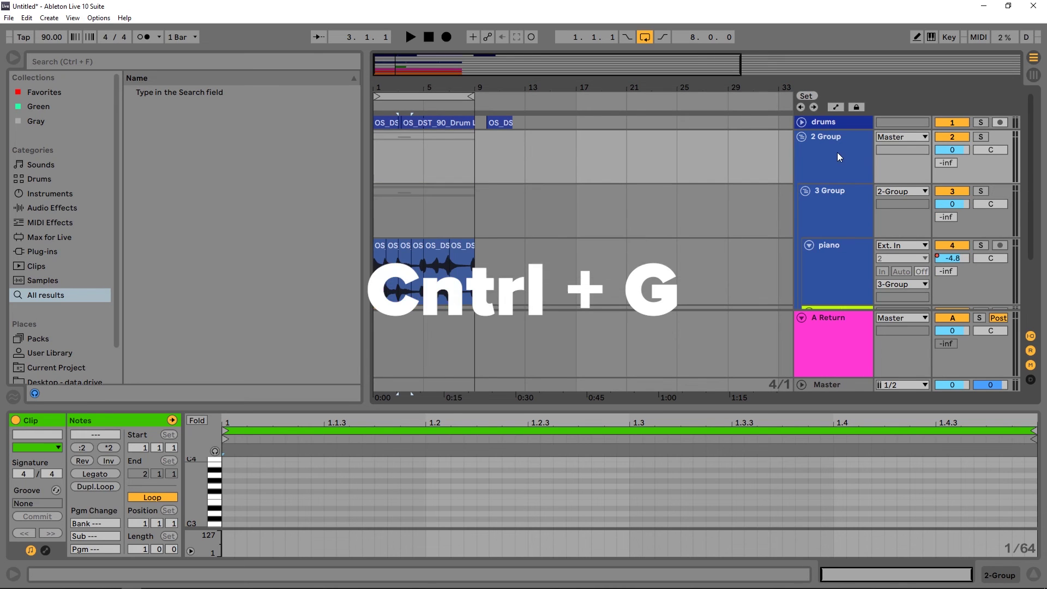
pyautogui.click(805, 142)
# Wrap the Comedown Sub track's Compressor and Limiter in two nested racks.
pyautogui.click(839, 161)
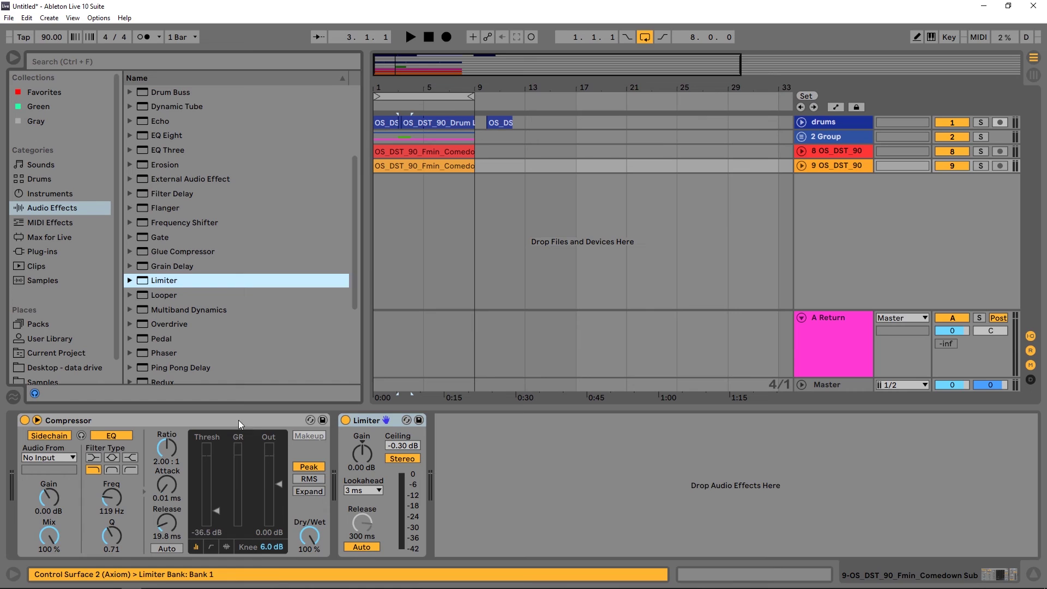
pyautogui.click(238, 420)
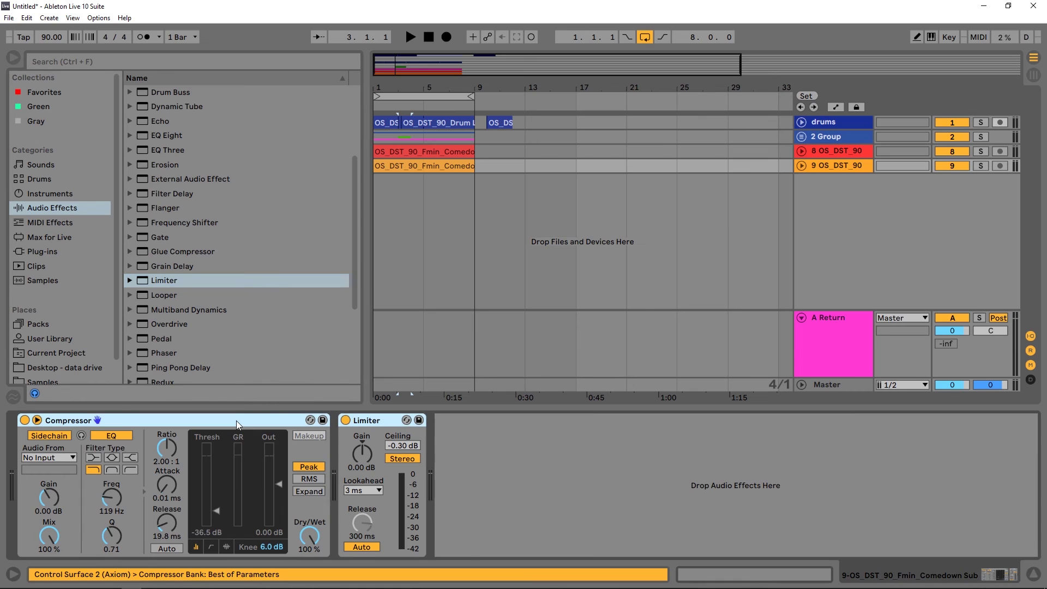
pyautogui.hotkey('ctrl', 'g')
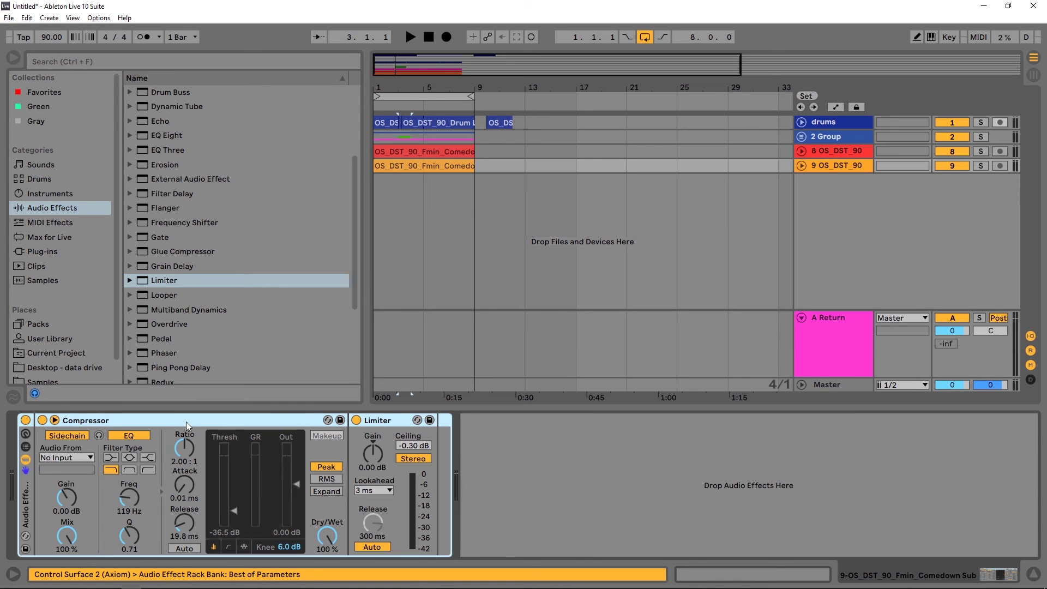
pyautogui.hotkey('ctrl', 'g')
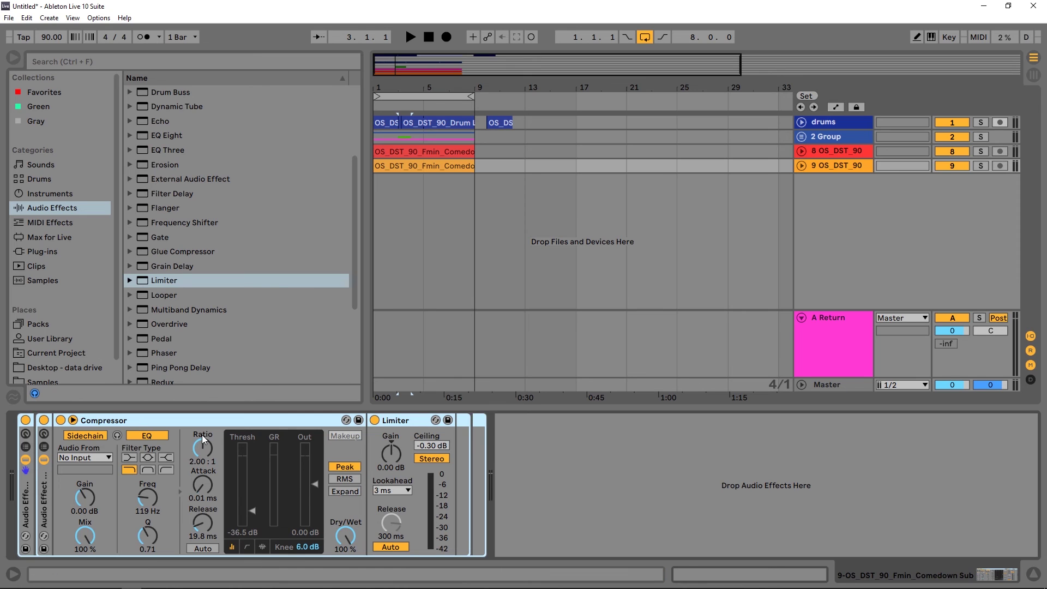
pyautogui.rightClick(212, 422)
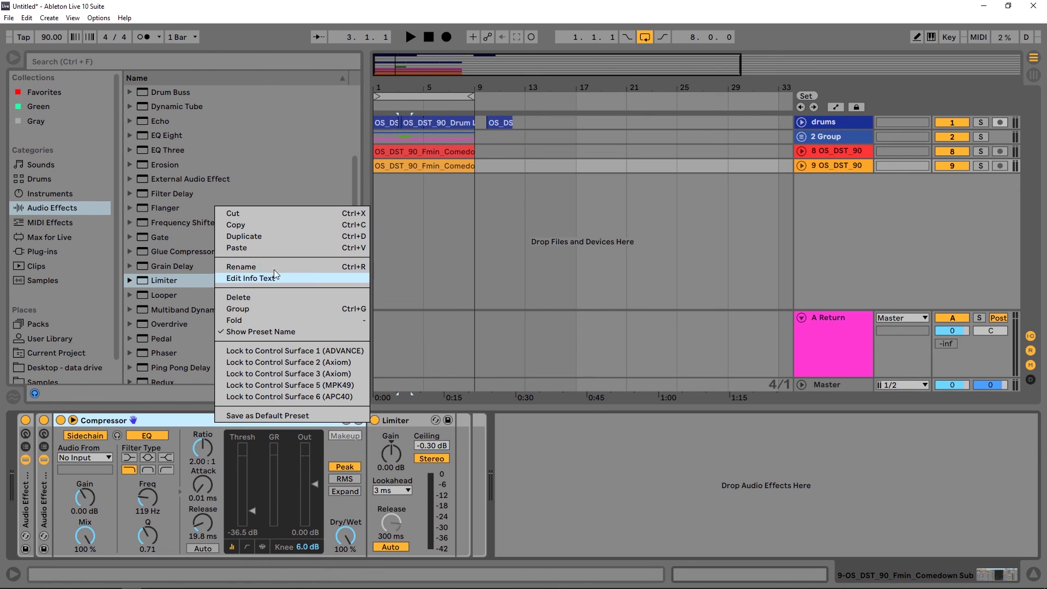
pyautogui.click(104, 19)
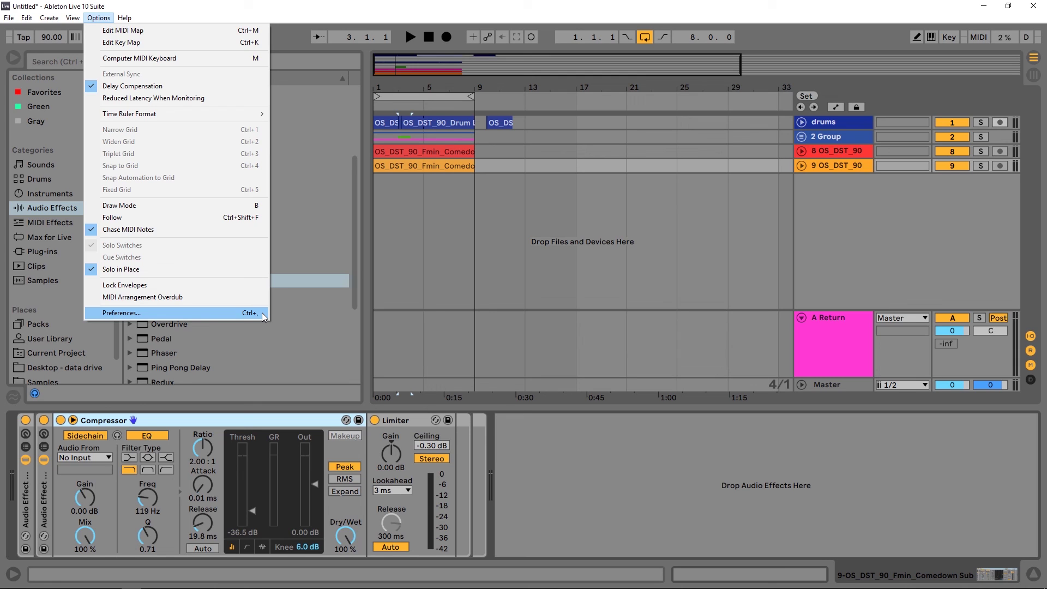
pyautogui.click(450, 276)
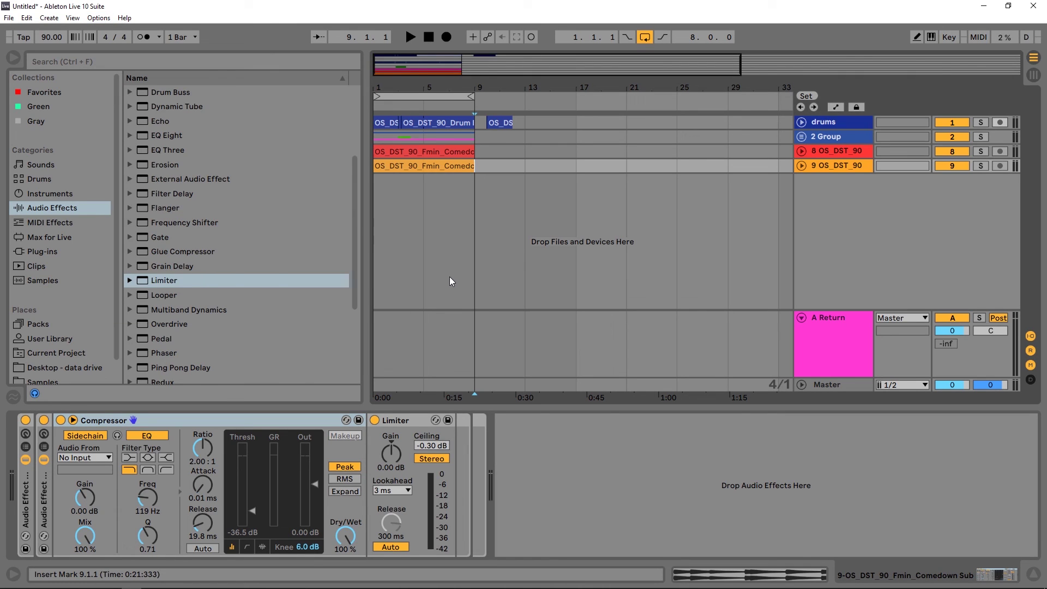